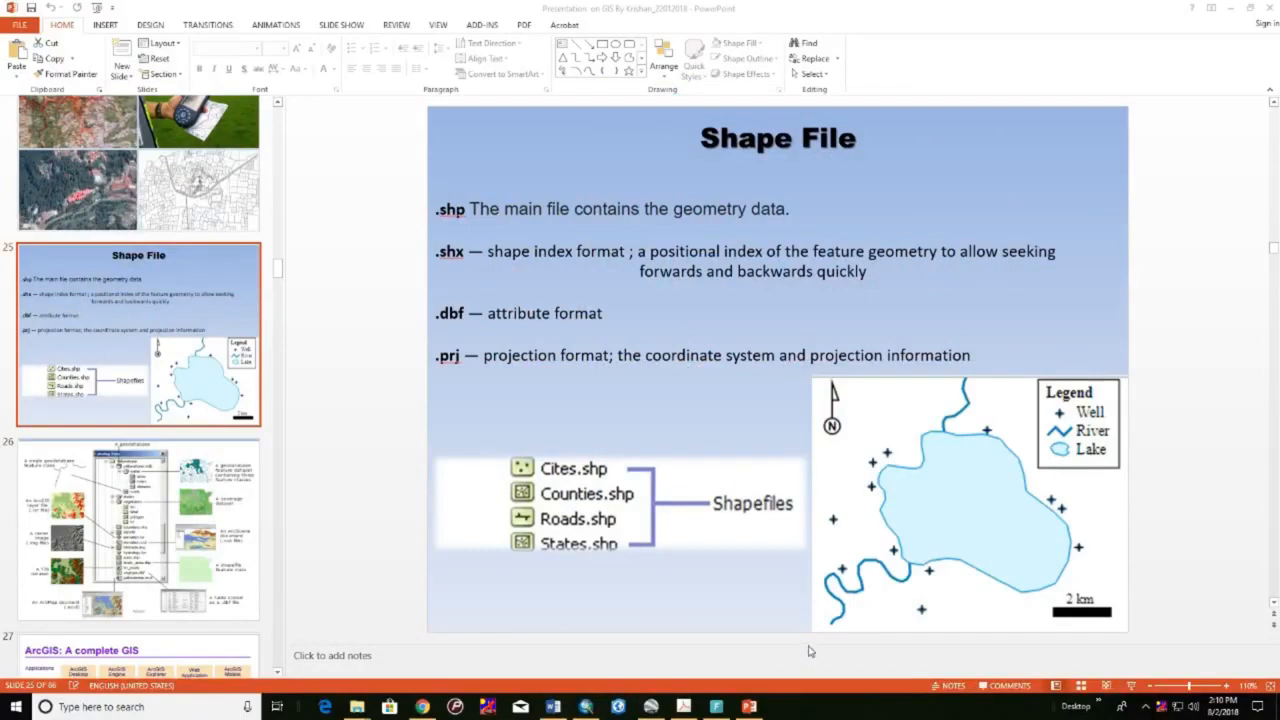
Switch to ArcMap and start a new shapefile in the I:\AGiSAC 2018-19 FY\R & D folder connection.
left_click(586, 708)
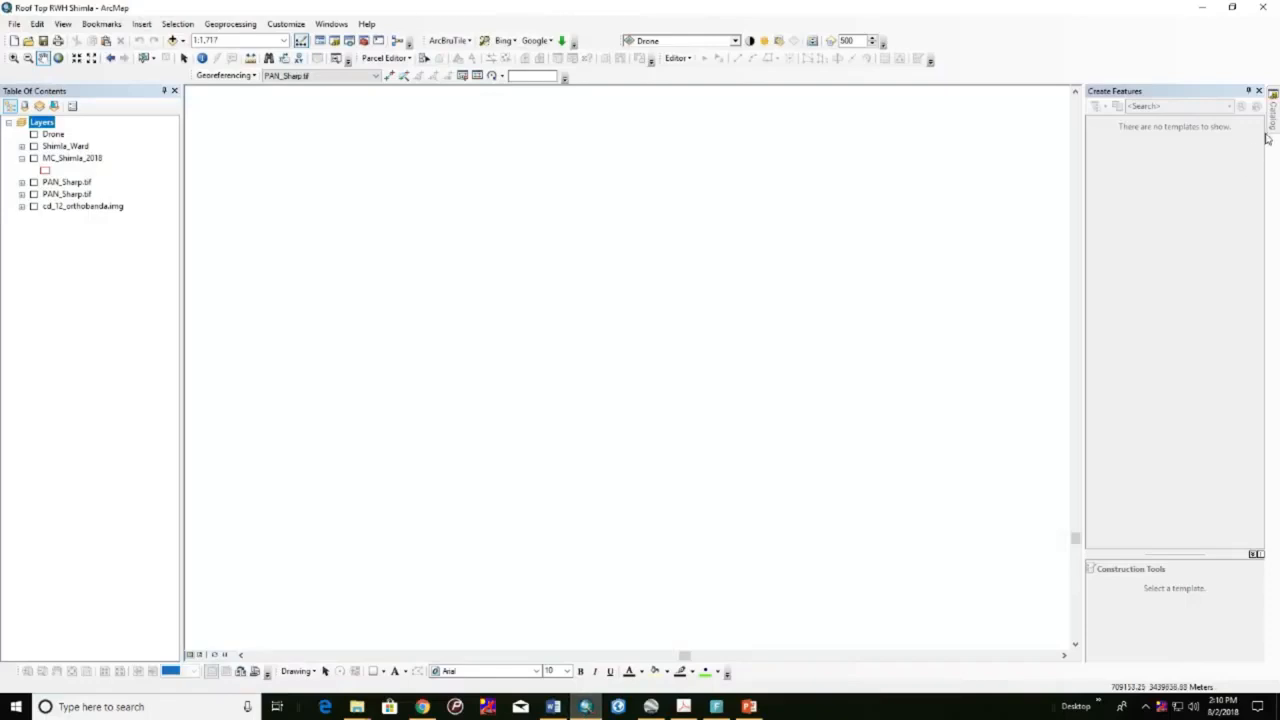
mouse_move(1274, 127)
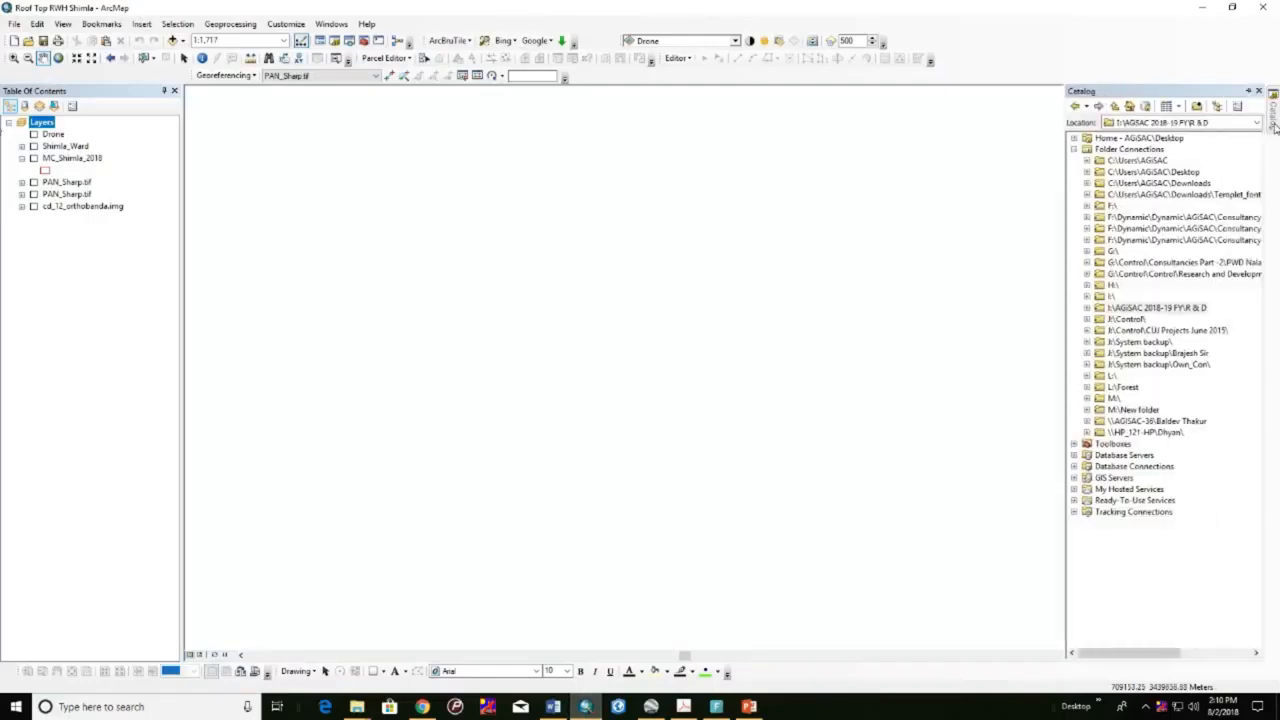
right_click(1128, 308)
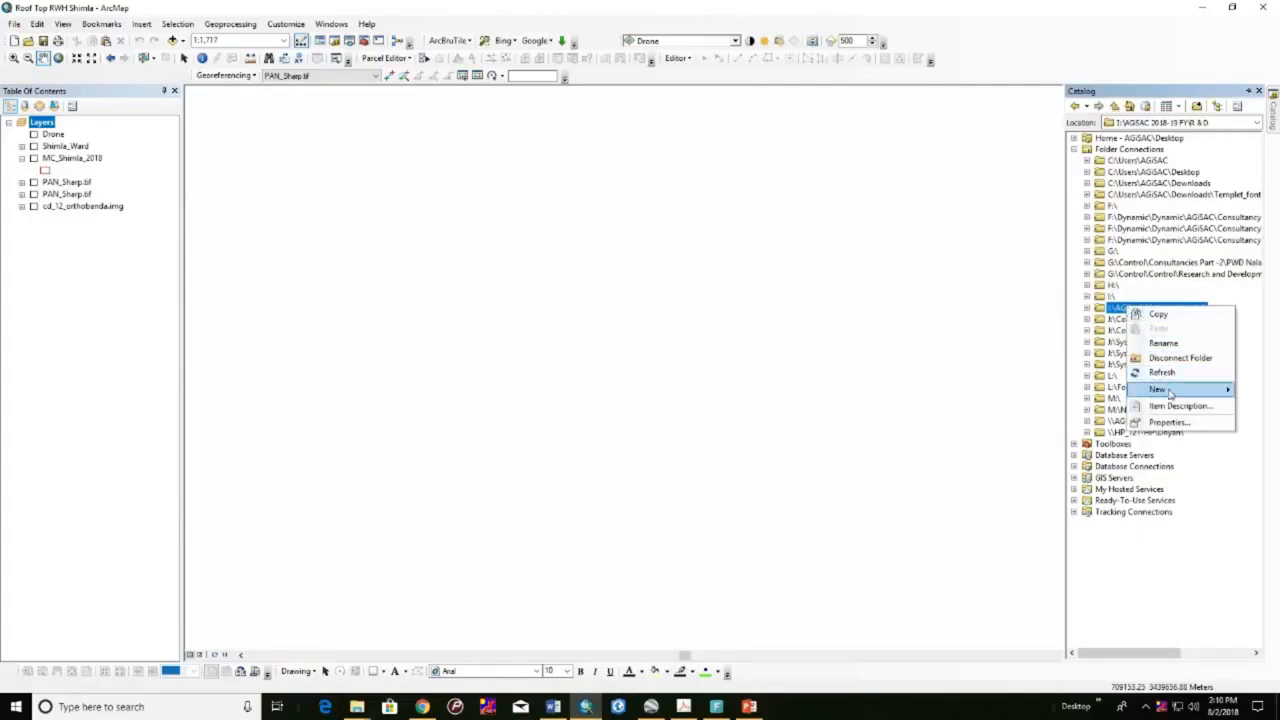
mouse_move(1170, 393)
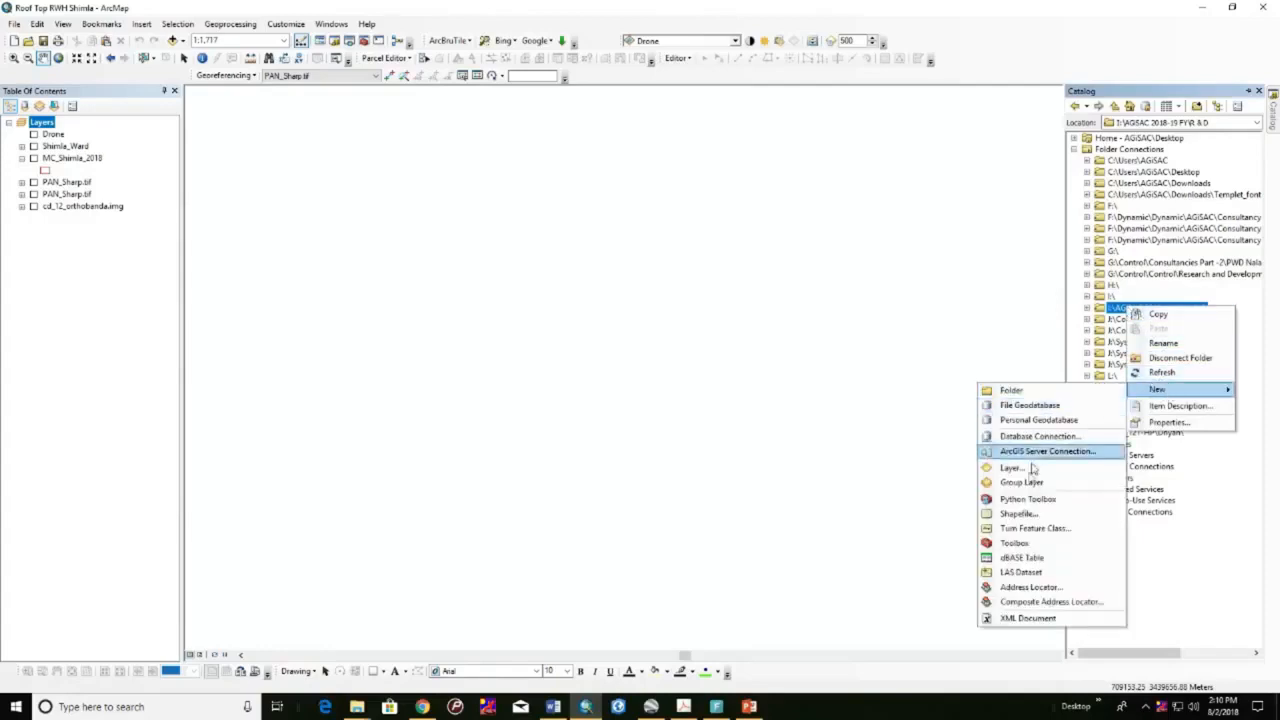
left_click(1020, 513)
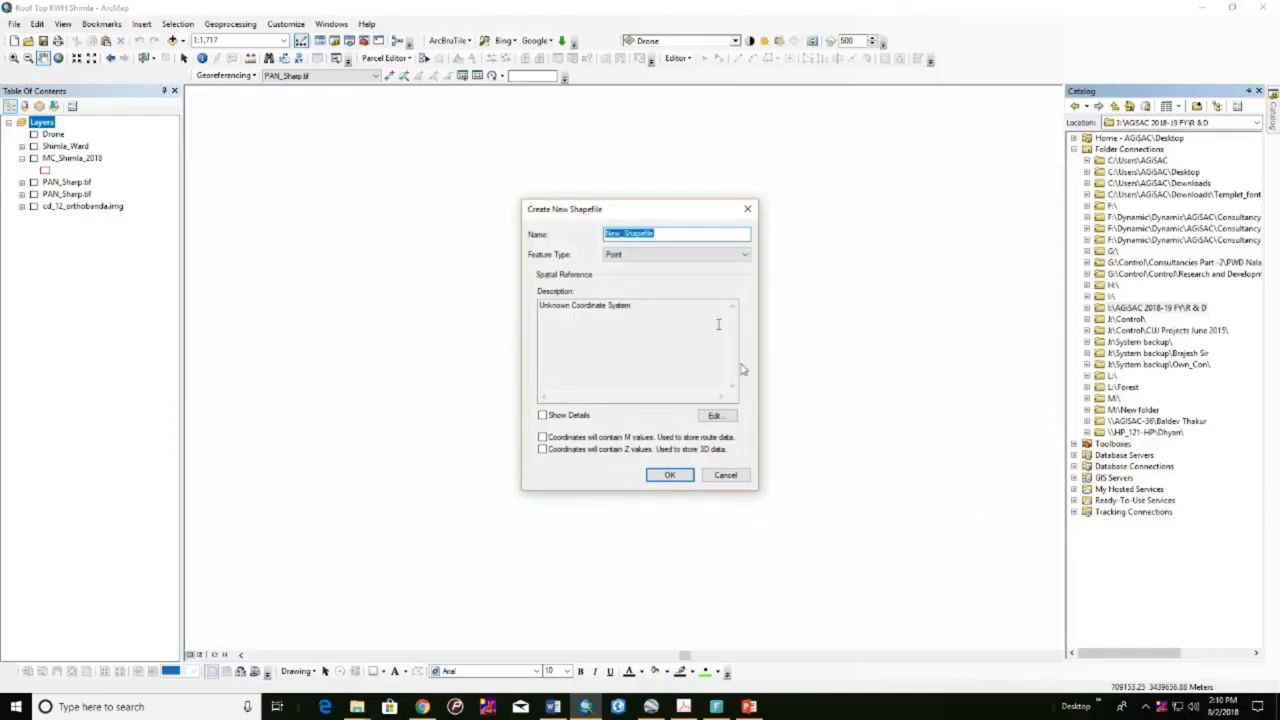
Name the new shapefile Landmark and set its feature type to Point.
type("Landmark")
left_click(645, 254)
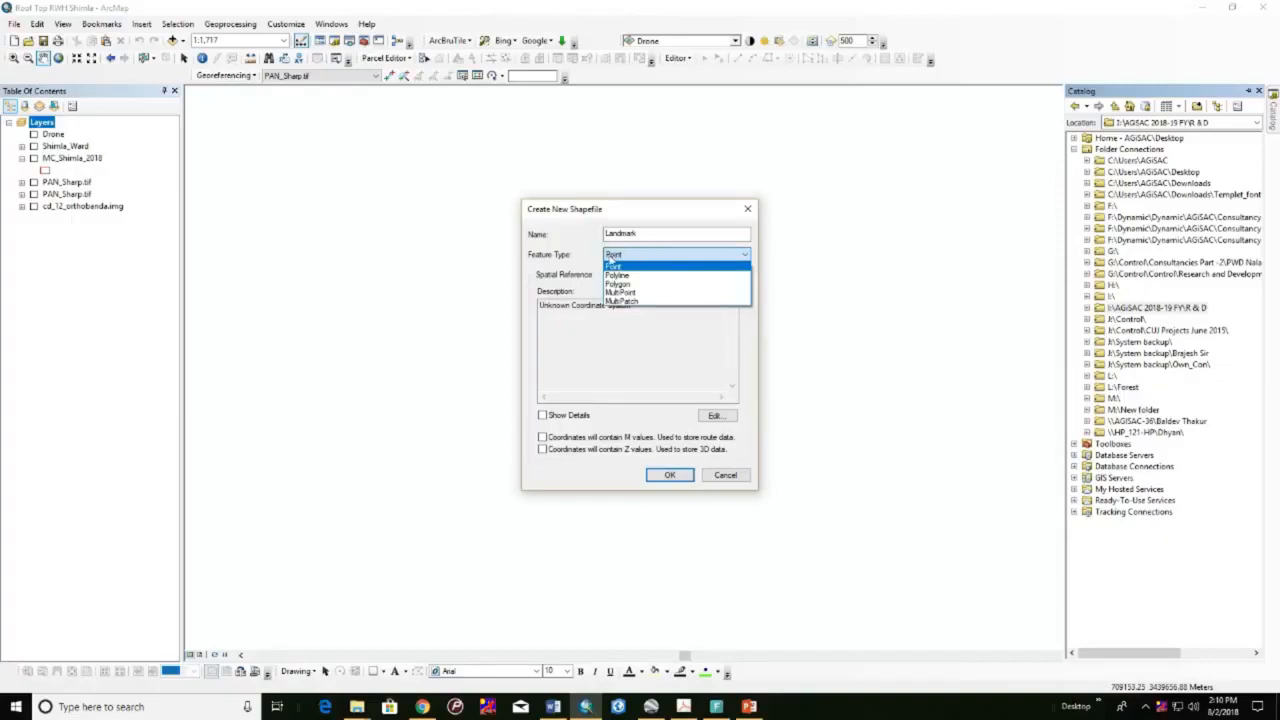
left_click(618, 267)
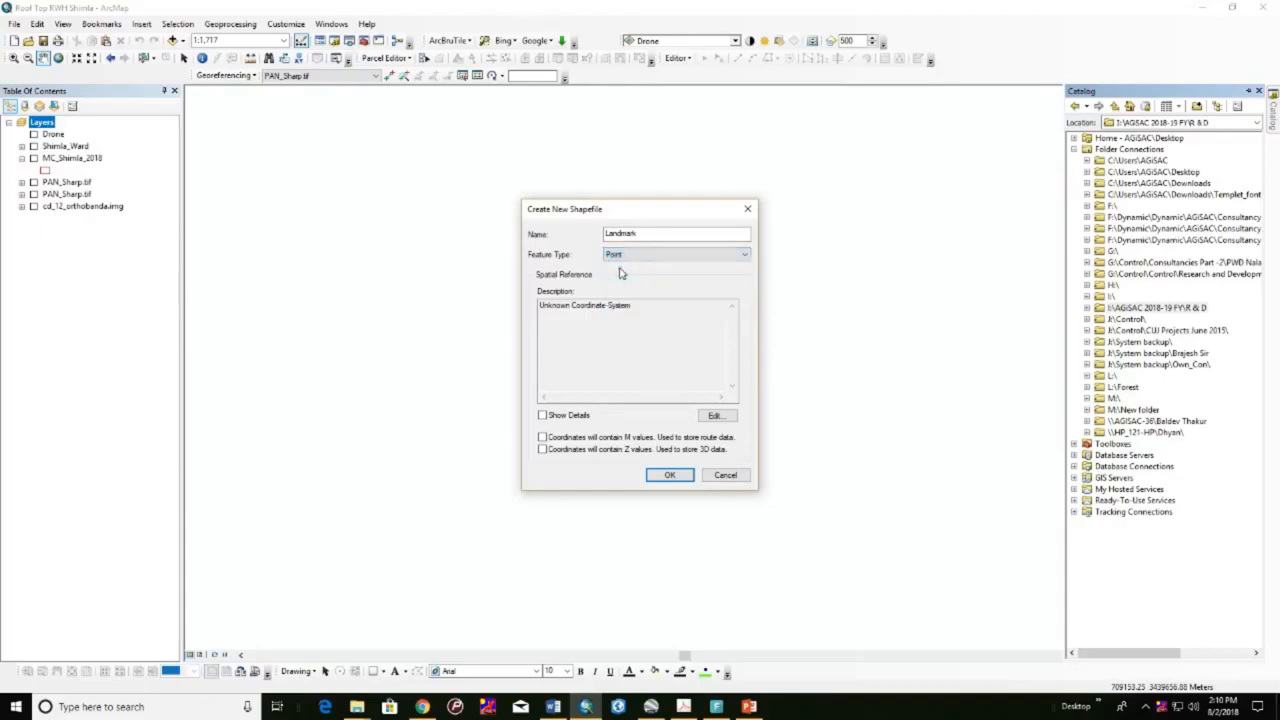
left_click(739, 258)
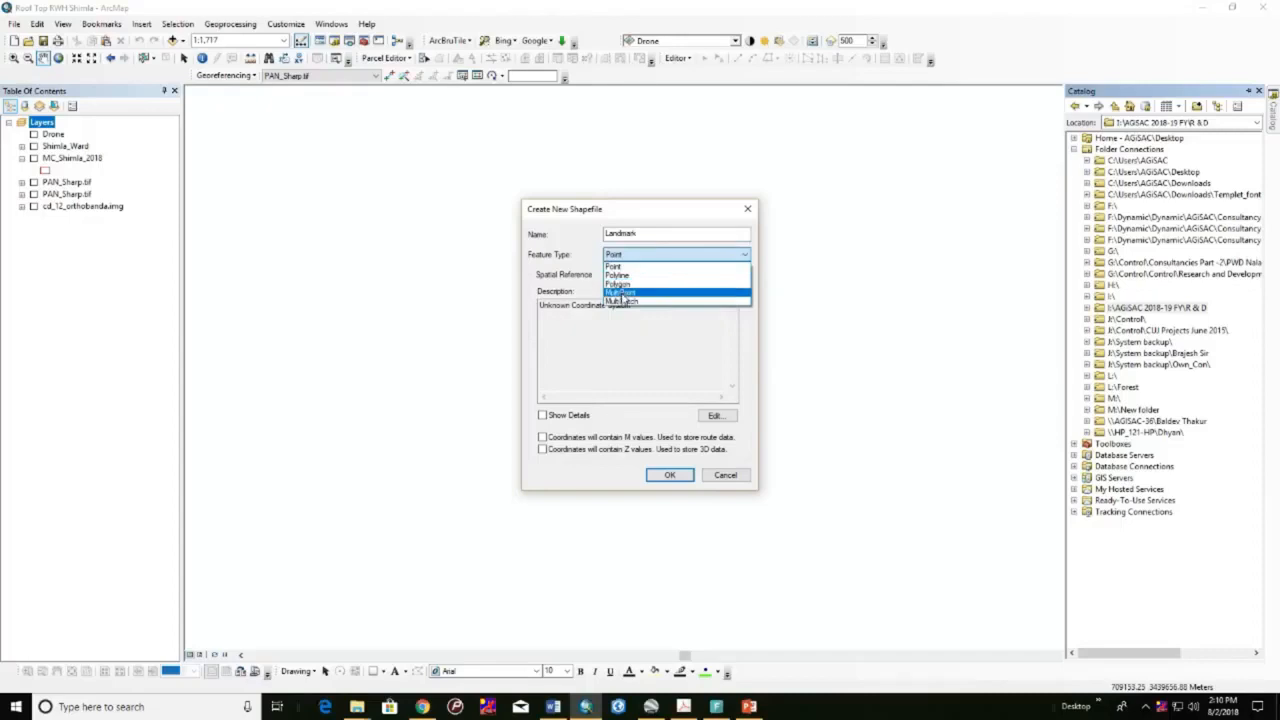
left_click(579, 265)
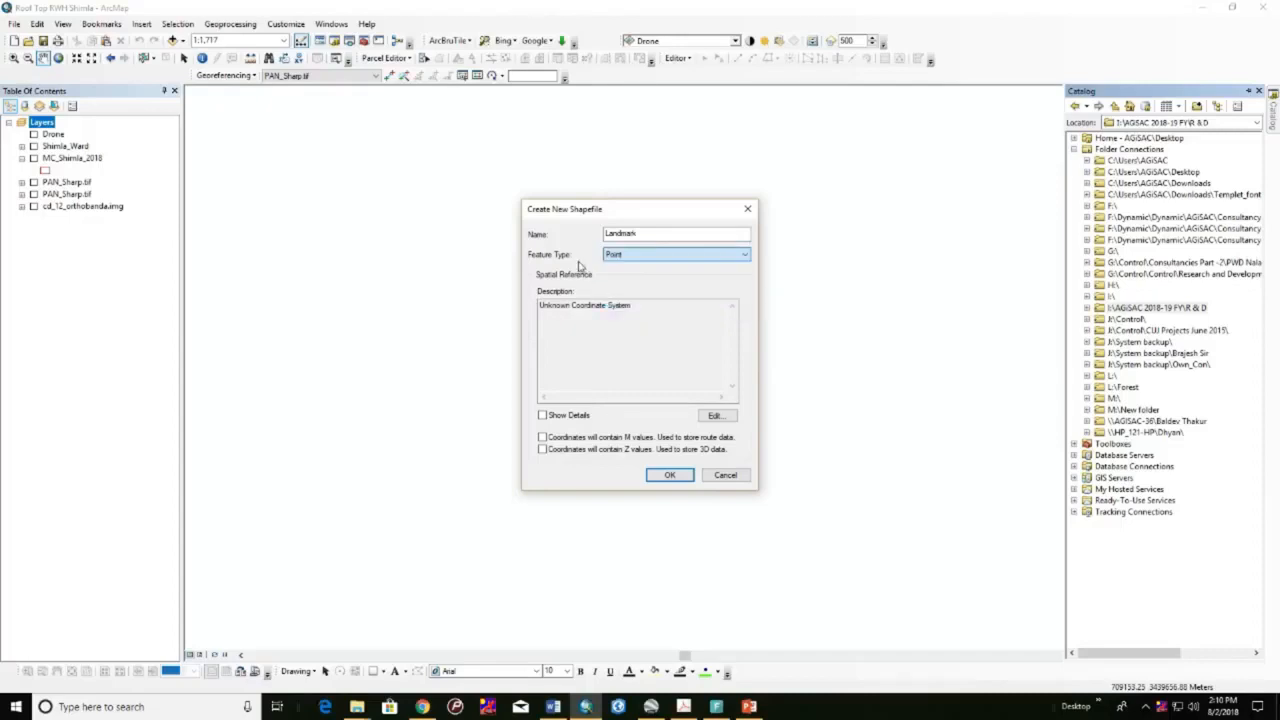
Assign the projected coordinate system WGS 1984 UTM Zone 43N to the new shapefile.
left_click(716, 416)
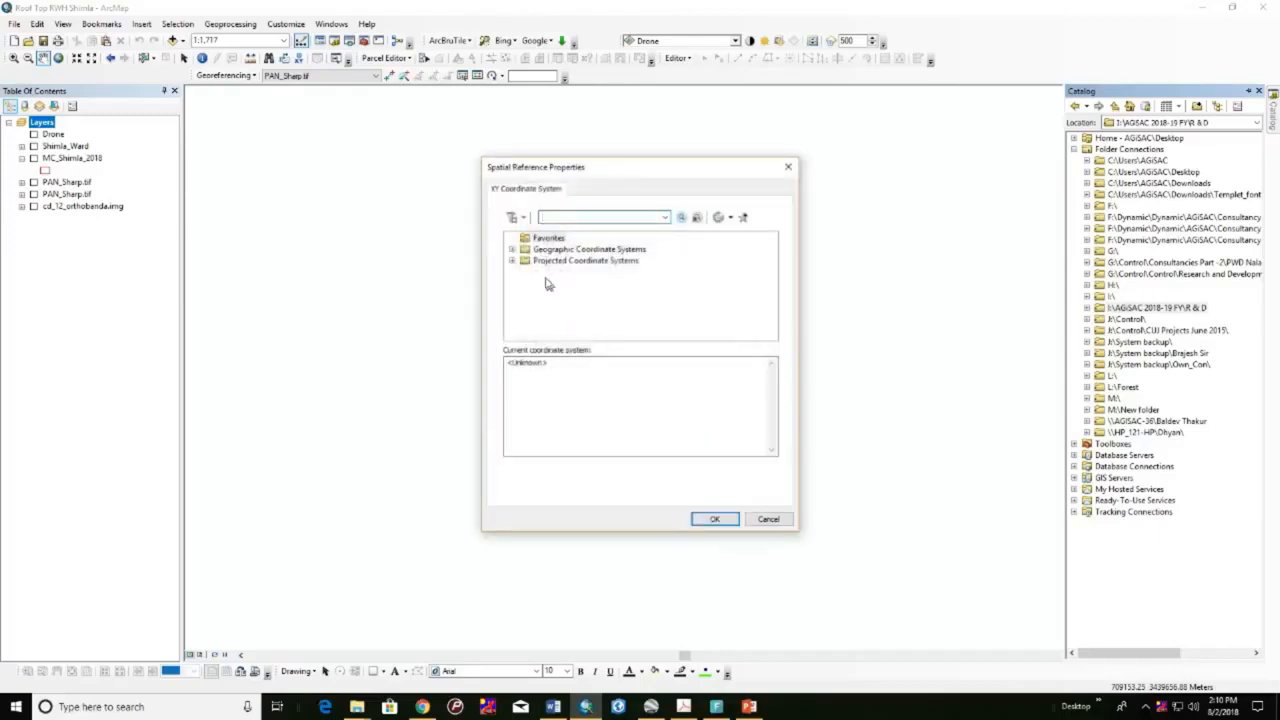
left_click(512, 260)
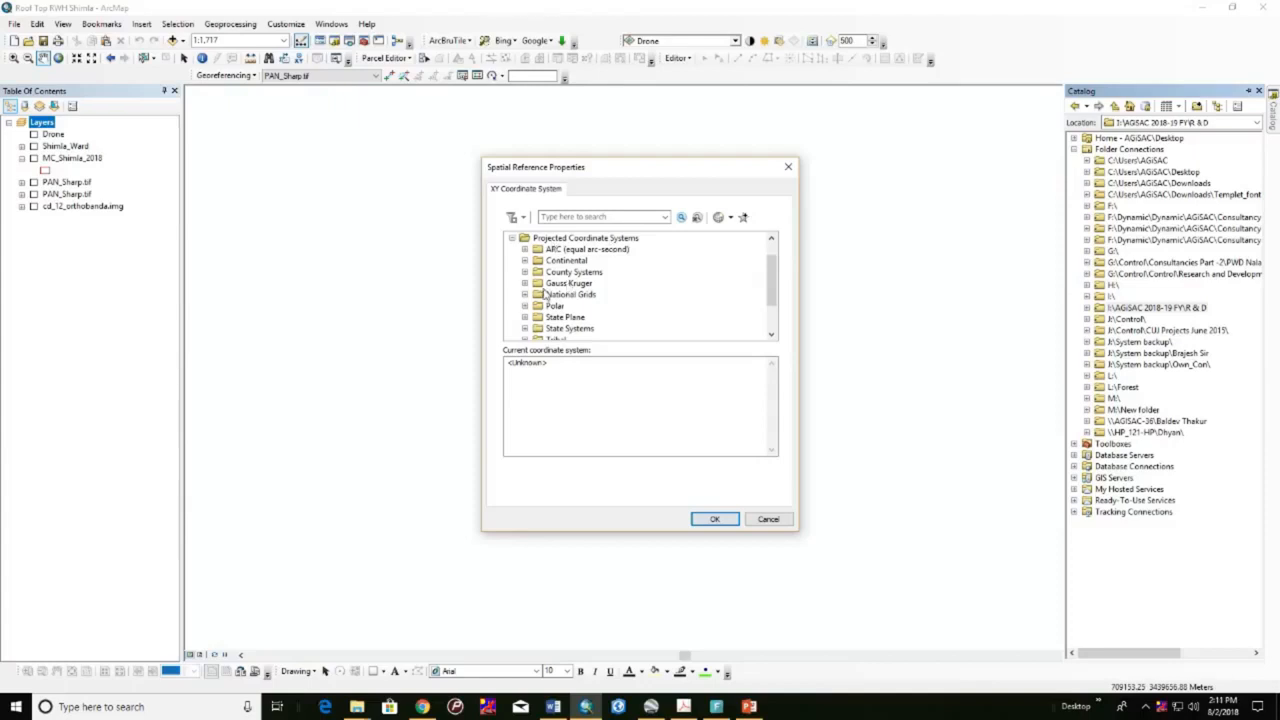
scroll(544, 294, "down", 1)
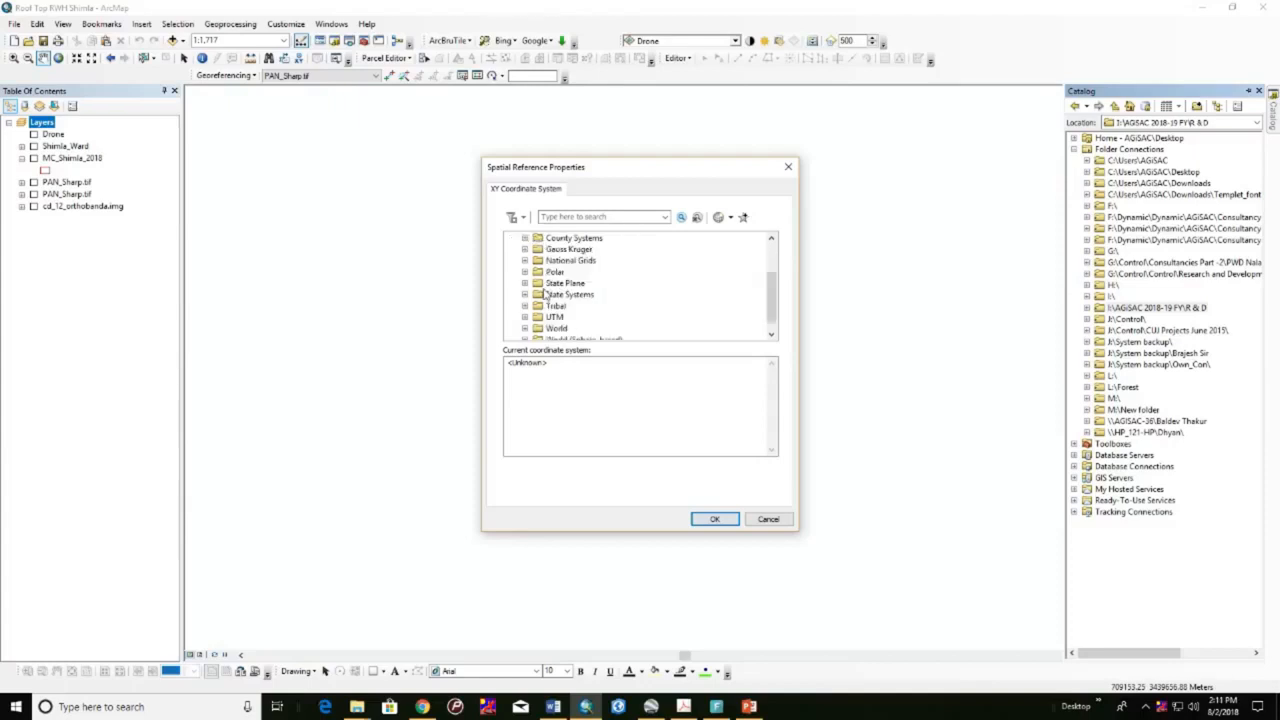
scroll(544, 294, "up", 1)
scroll(544, 294, "down", 1)
left_click(524, 317)
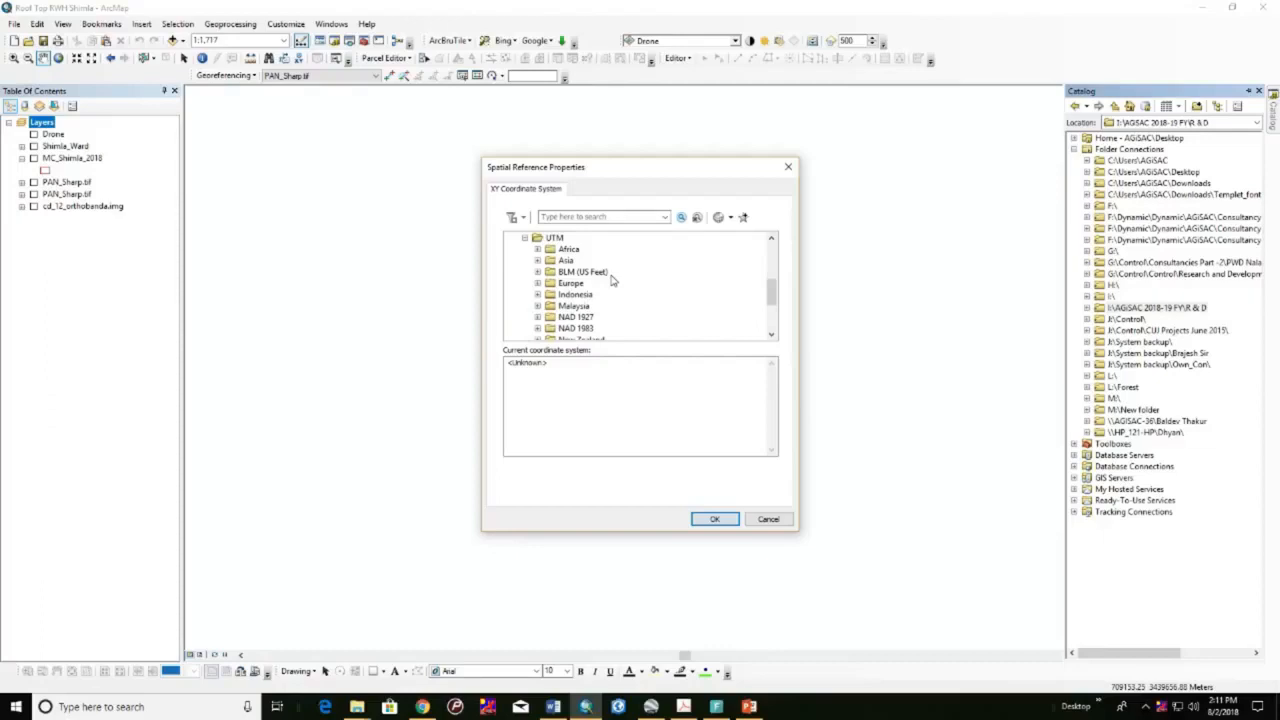
scroll(612, 280, "down", 2)
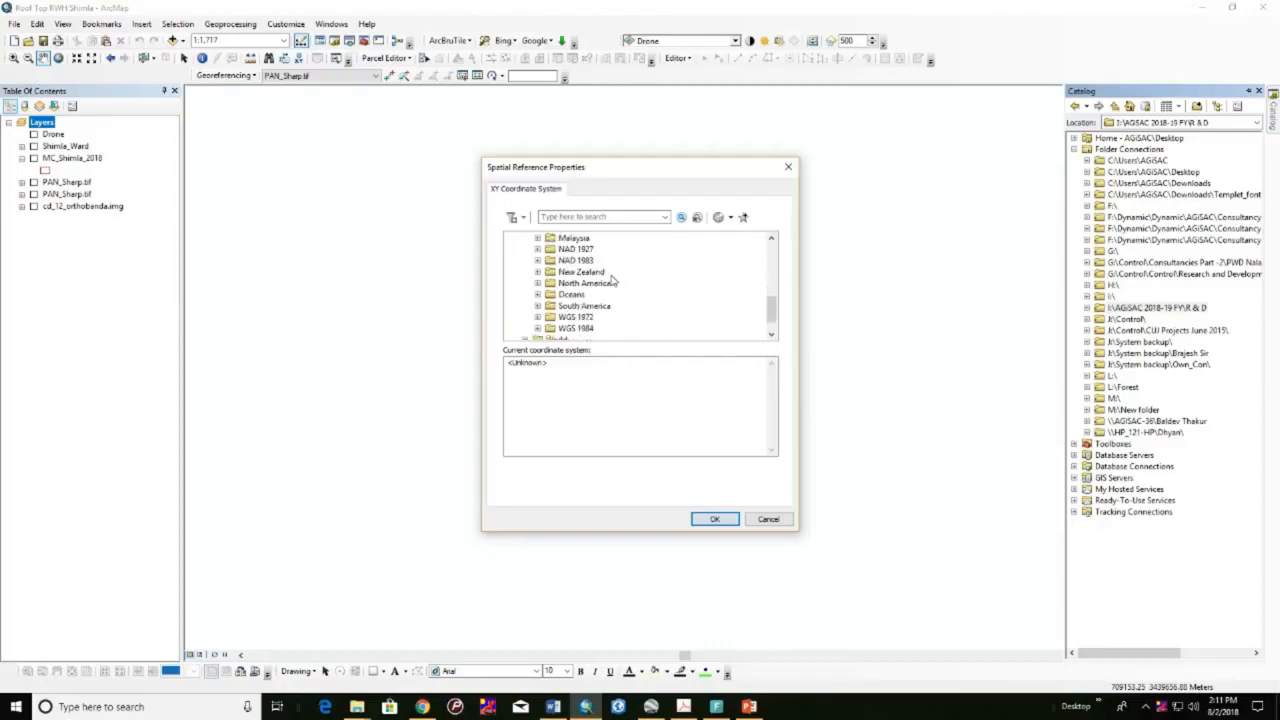
left_click(538, 330)
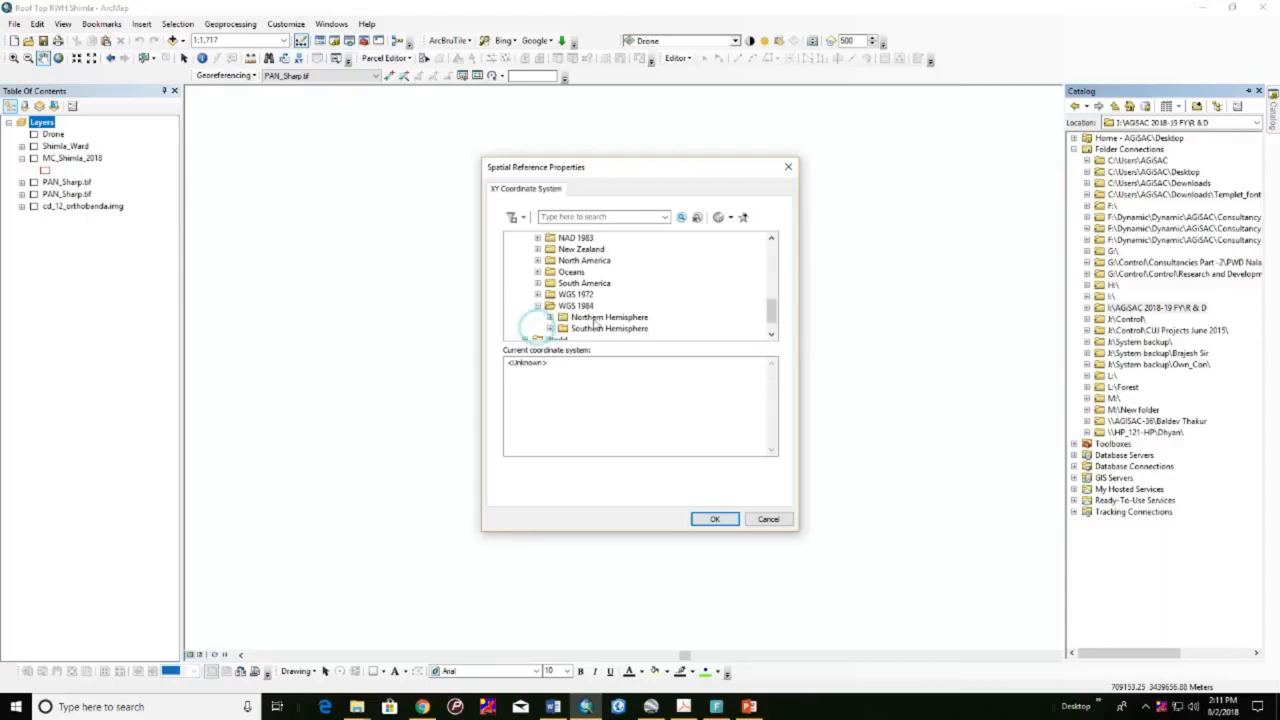
left_click(549, 318)
scroll(606, 314, "down", 15)
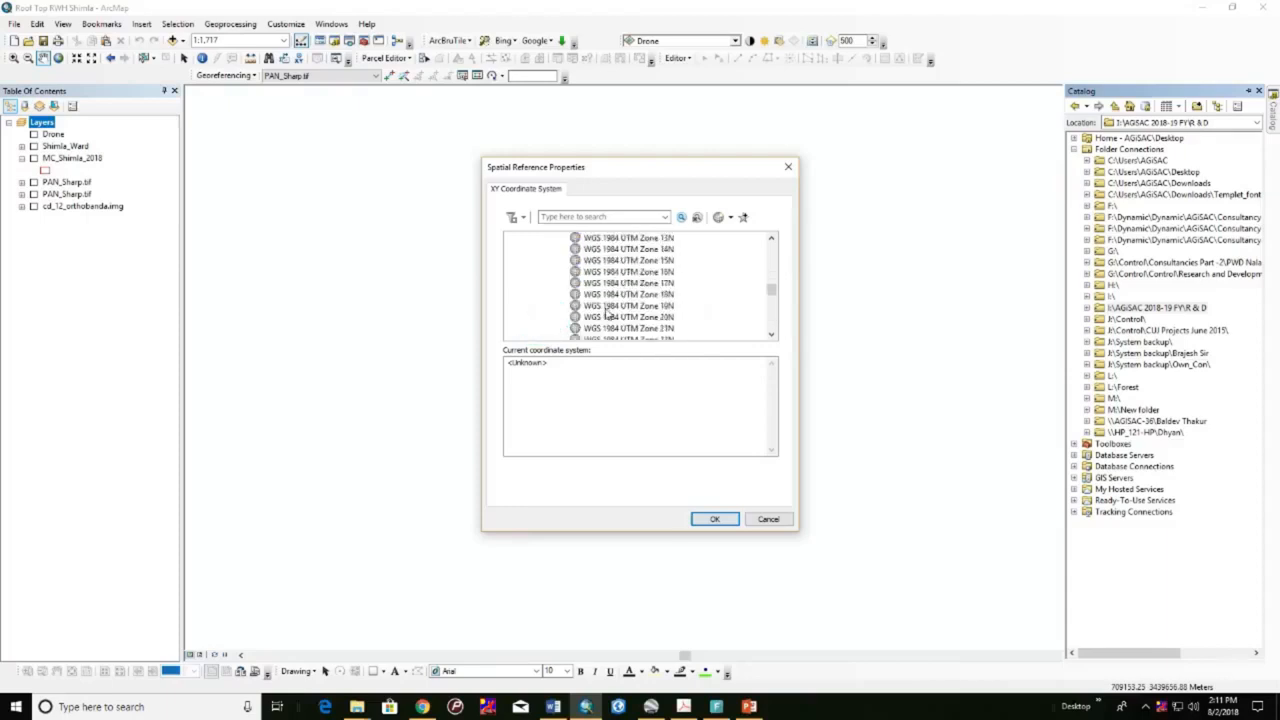
scroll(606, 314, "down", 4)
scroll(606, 314, "down", 2)
left_click(660, 308)
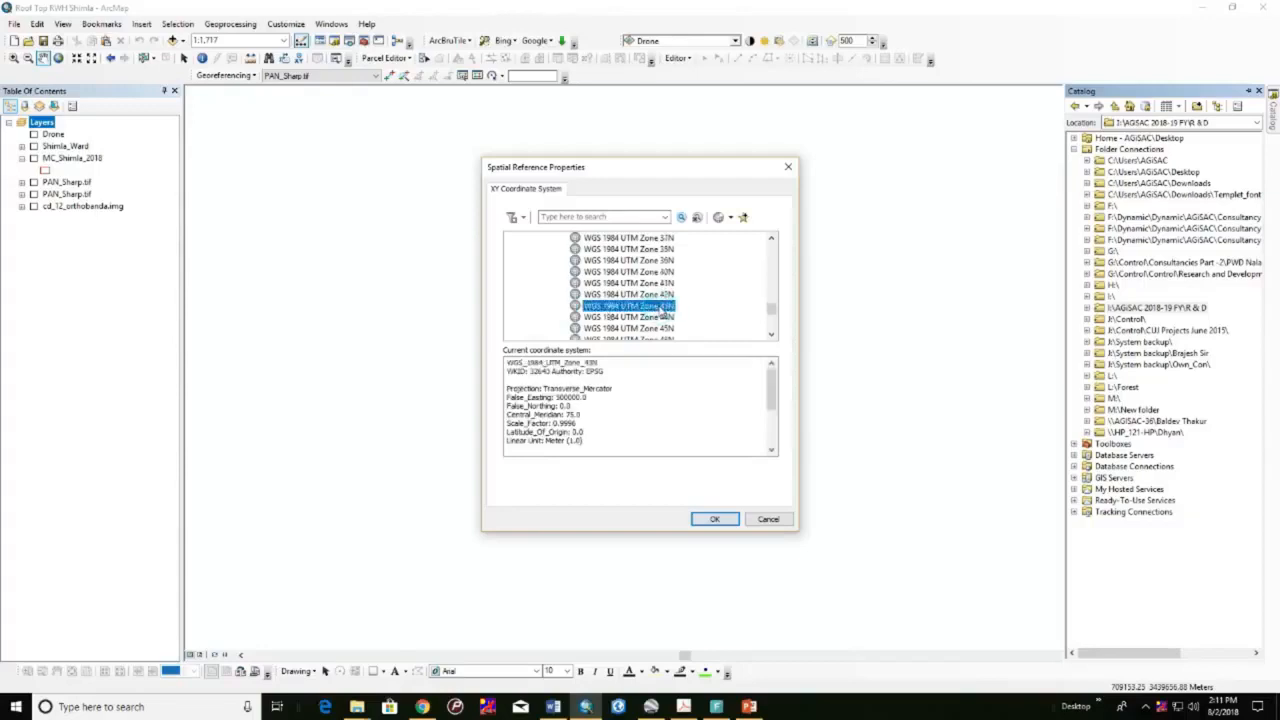
left_click(717, 520)
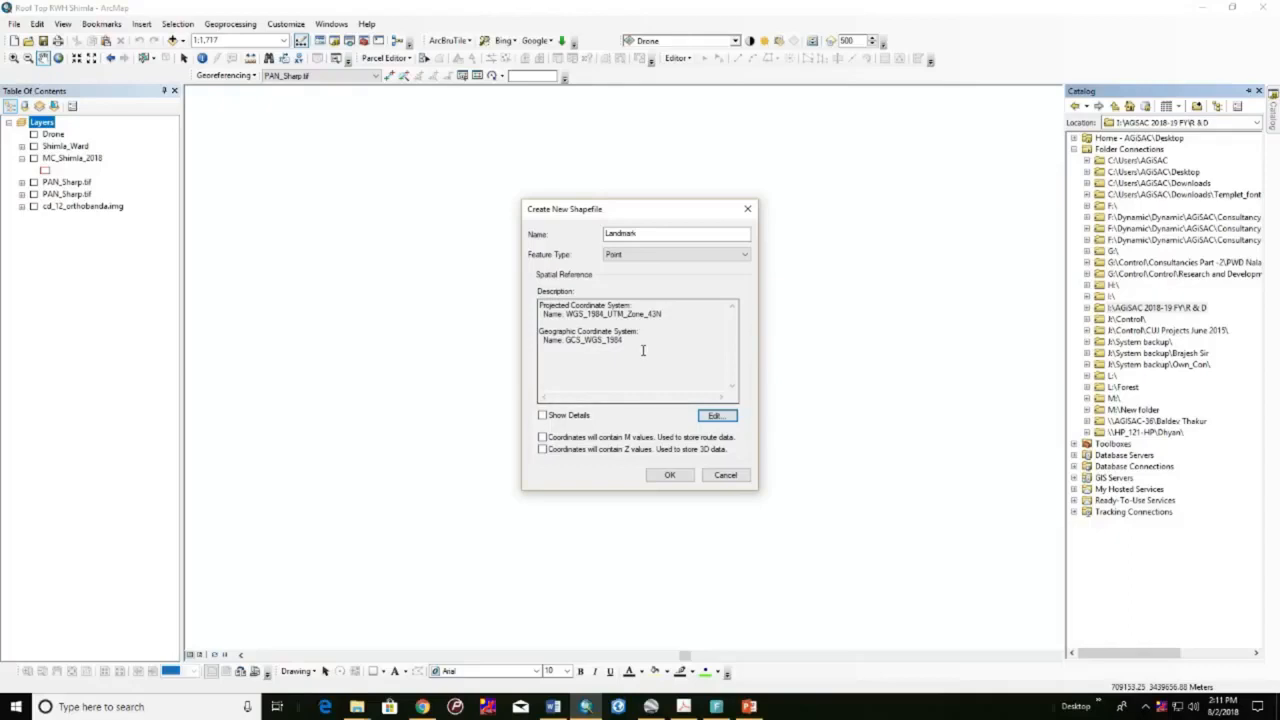
left_click(542, 438)
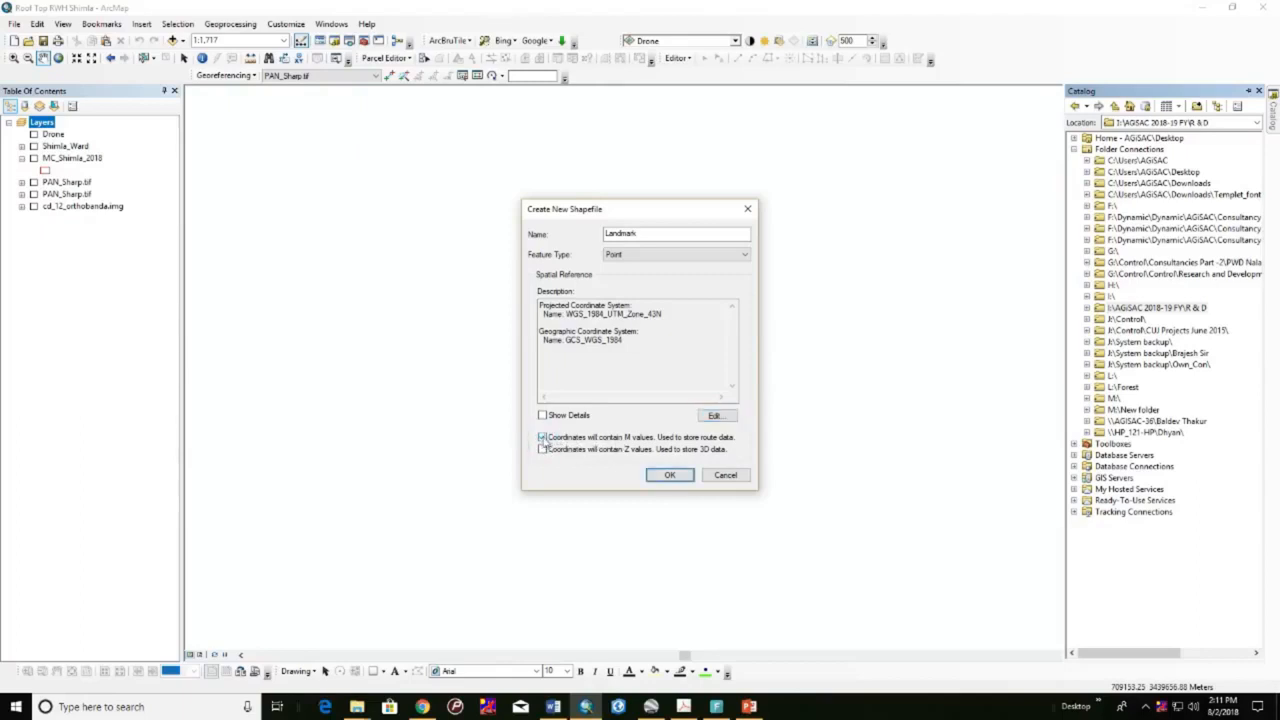
left_click(542, 438)
left_click(542, 439)
left_click(542, 450)
left_click(542, 450)
left_click(542, 438)
Create the Landmark shapefile with these settings and open its attribute table.
left_click(671, 475)
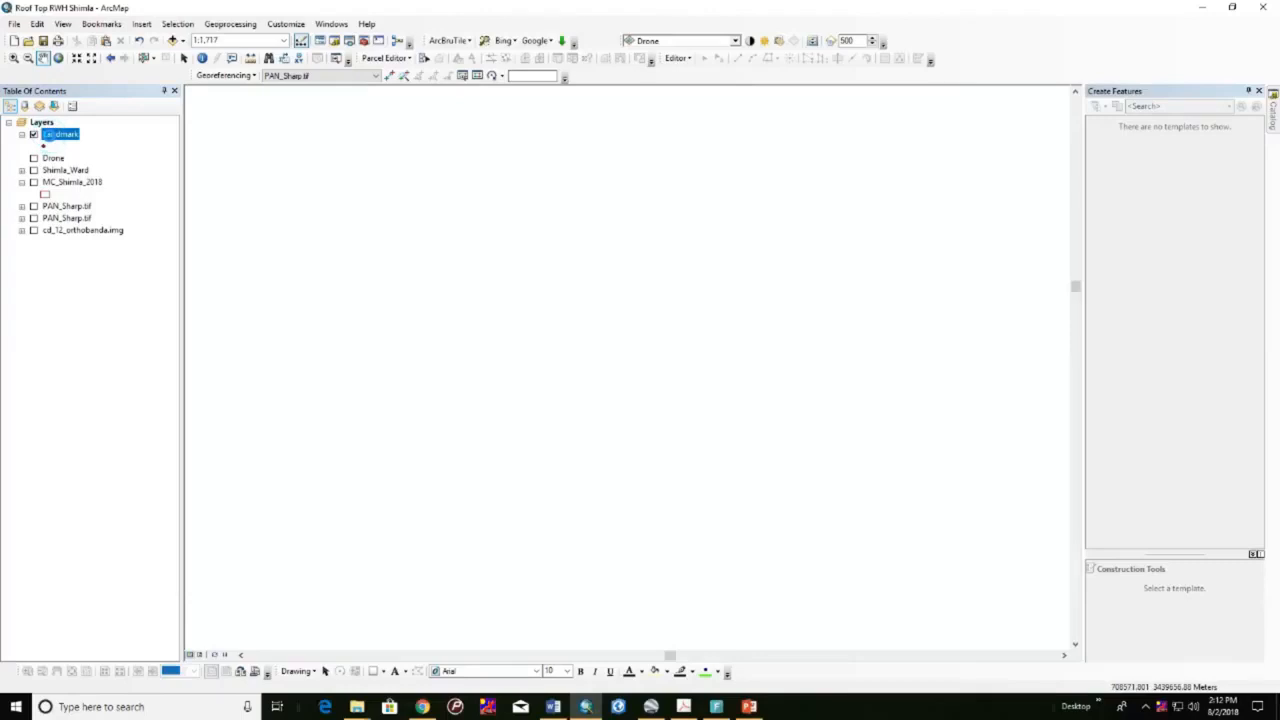
right_click(50, 141)
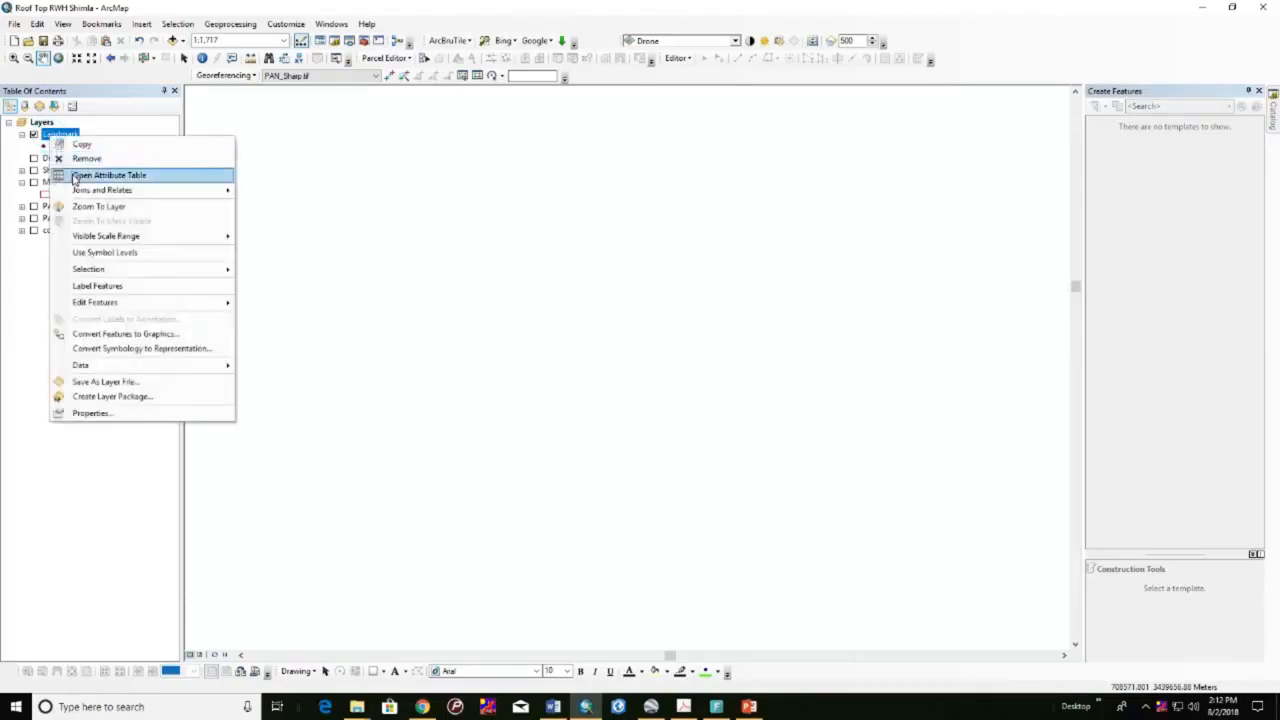
left_click(80, 174)
left_click_drag(328, 202, 390, 206)
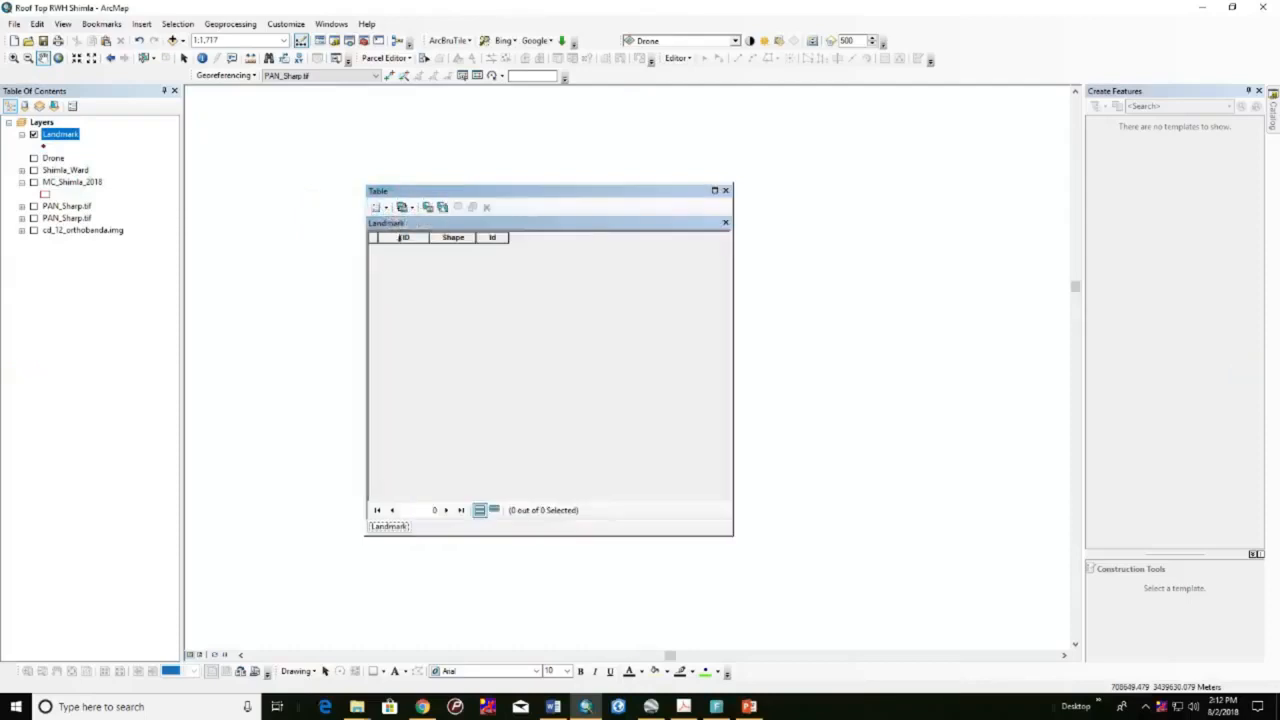
left_click(392, 205)
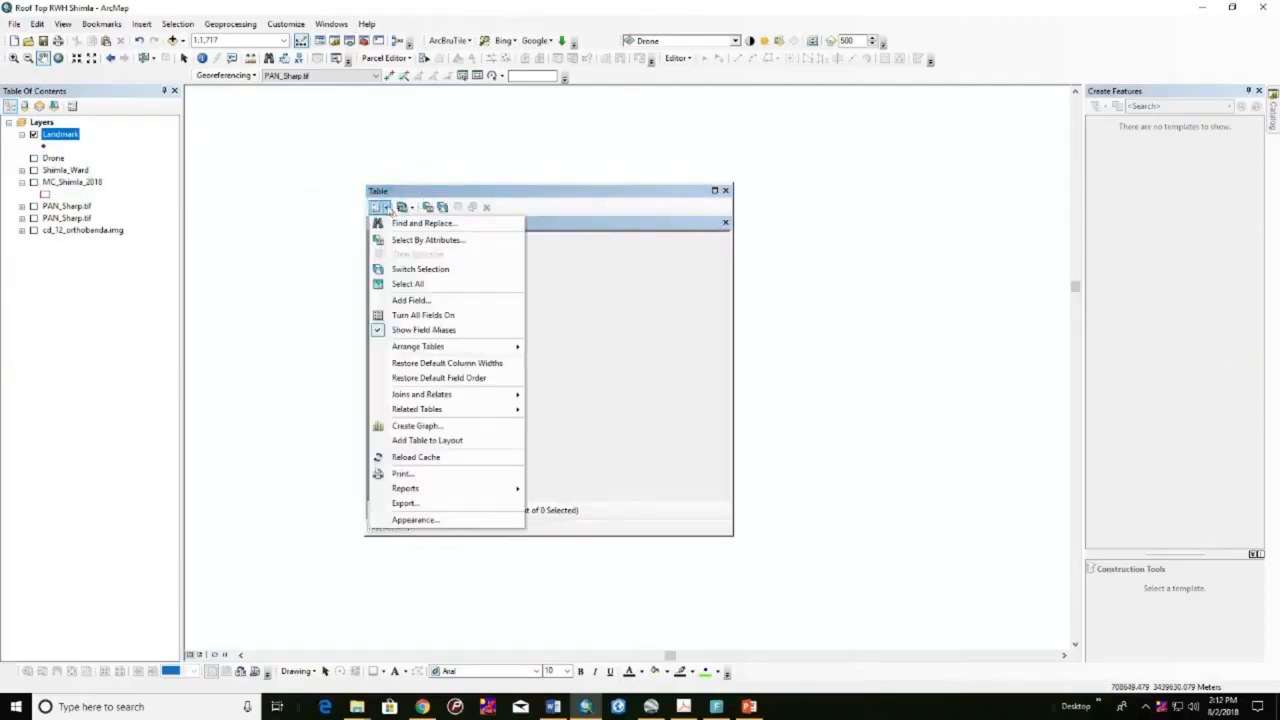
left_click(400, 300)
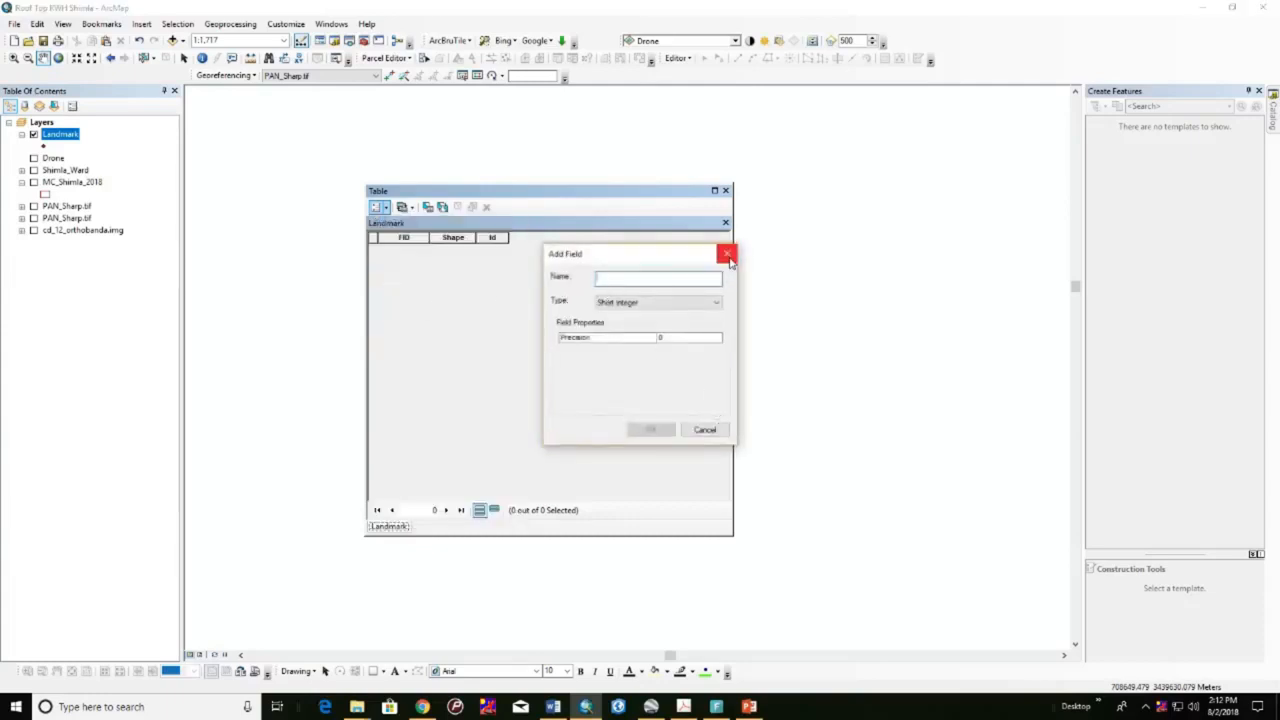
left_click(689, 302)
left_click(689, 302)
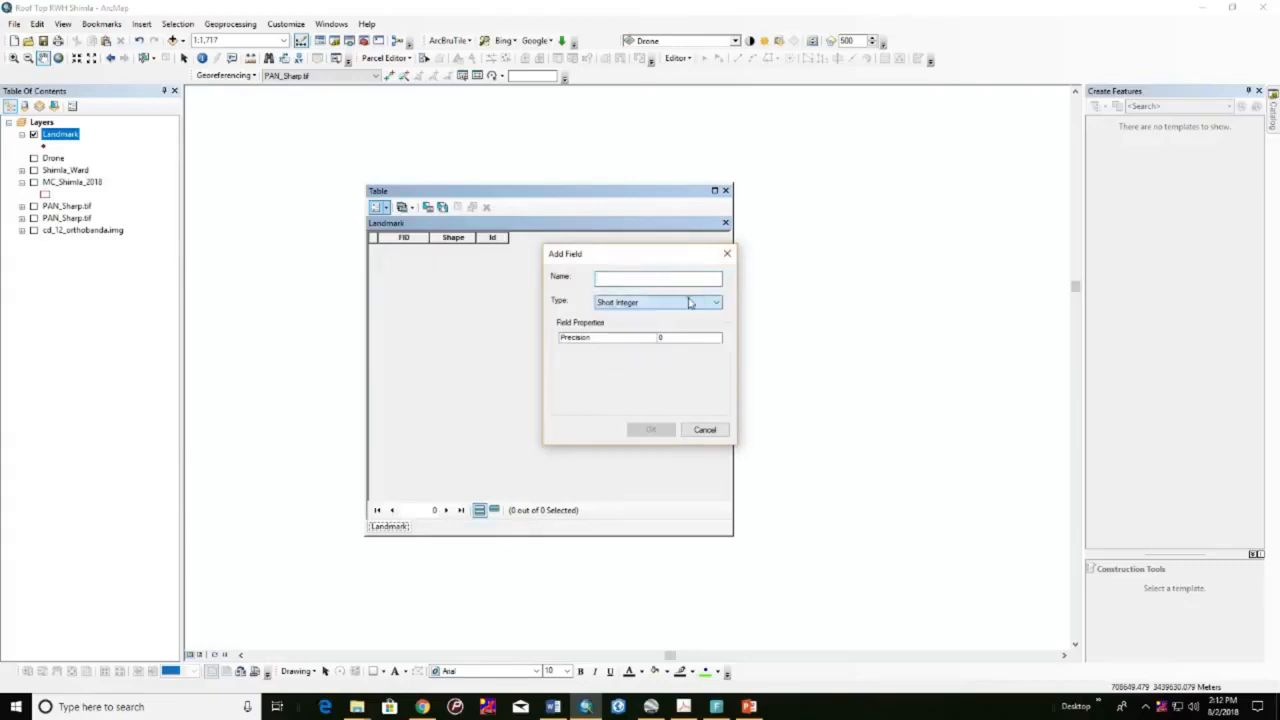
left_click(727, 255)
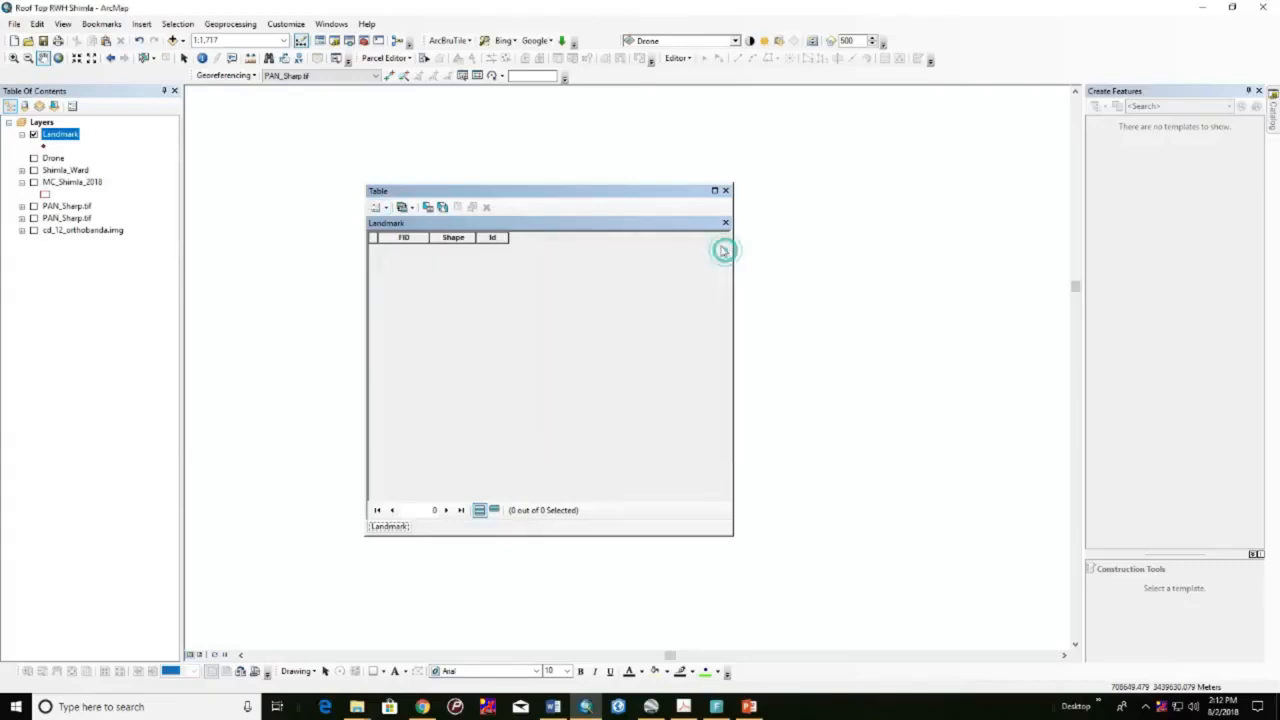
left_click(726, 190)
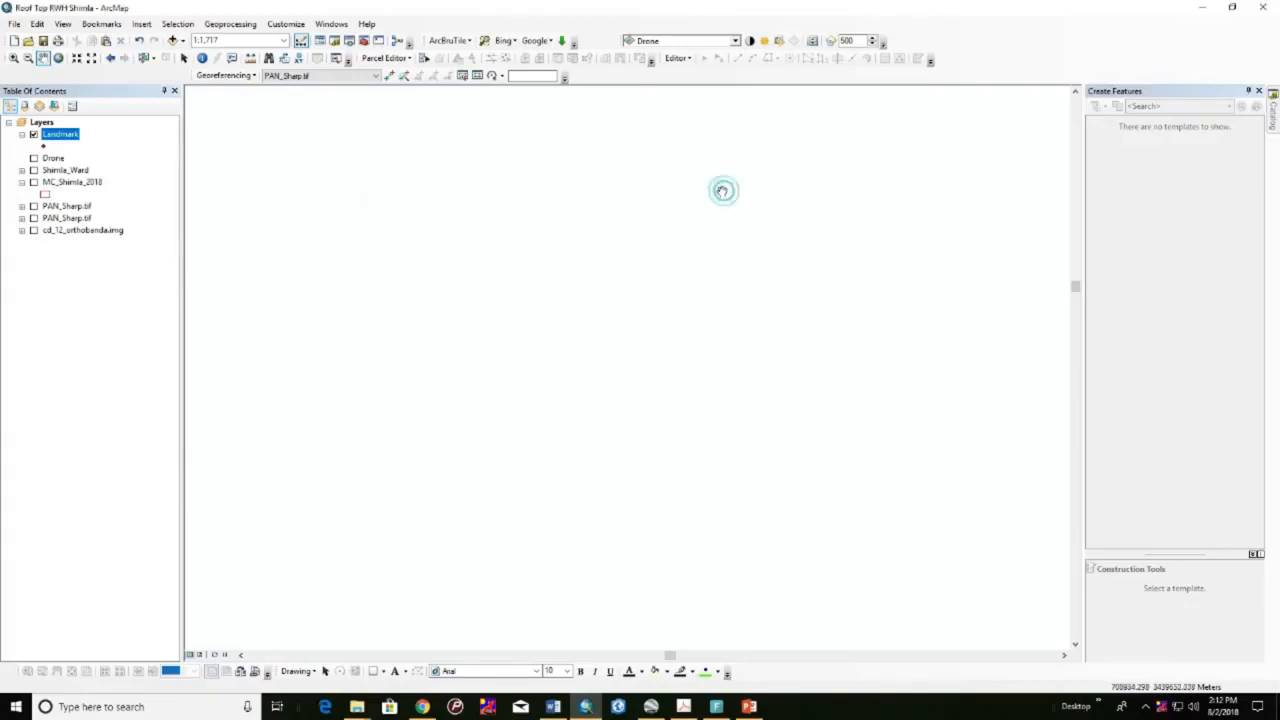
Start an edit session on the Landmark layer.
left_click(680, 58)
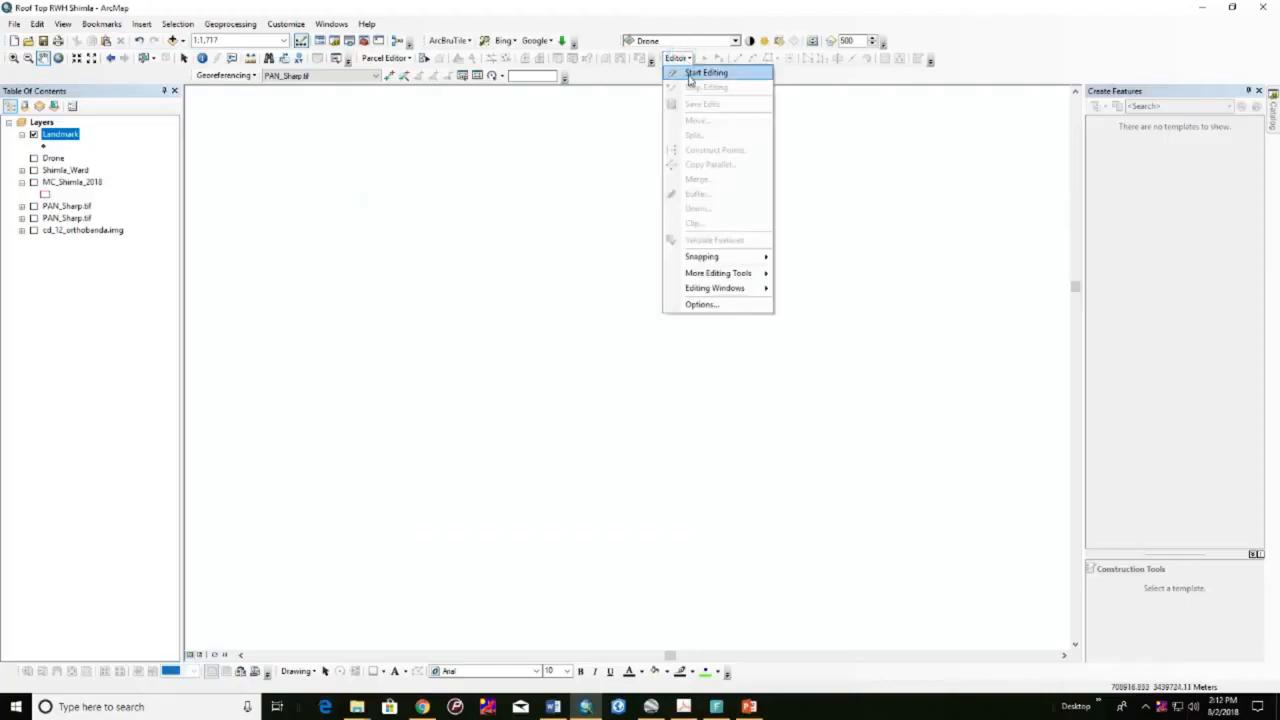
left_click(688, 72)
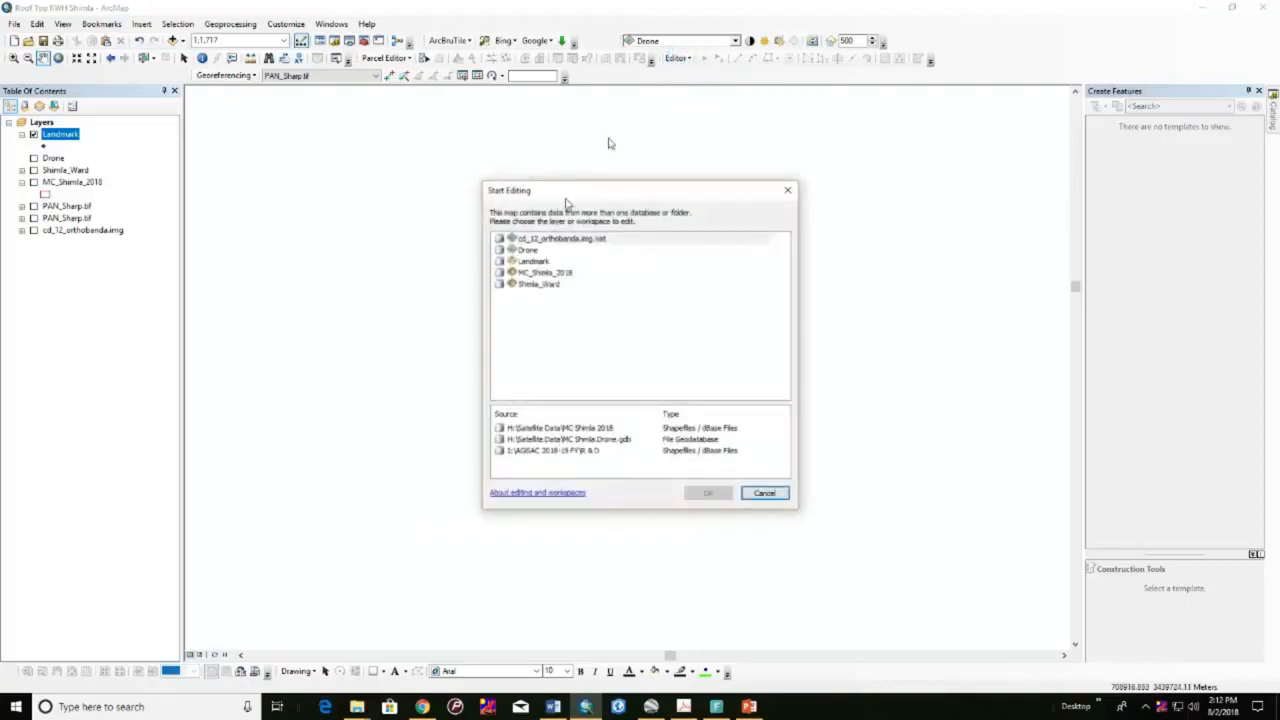
left_click(535, 262)
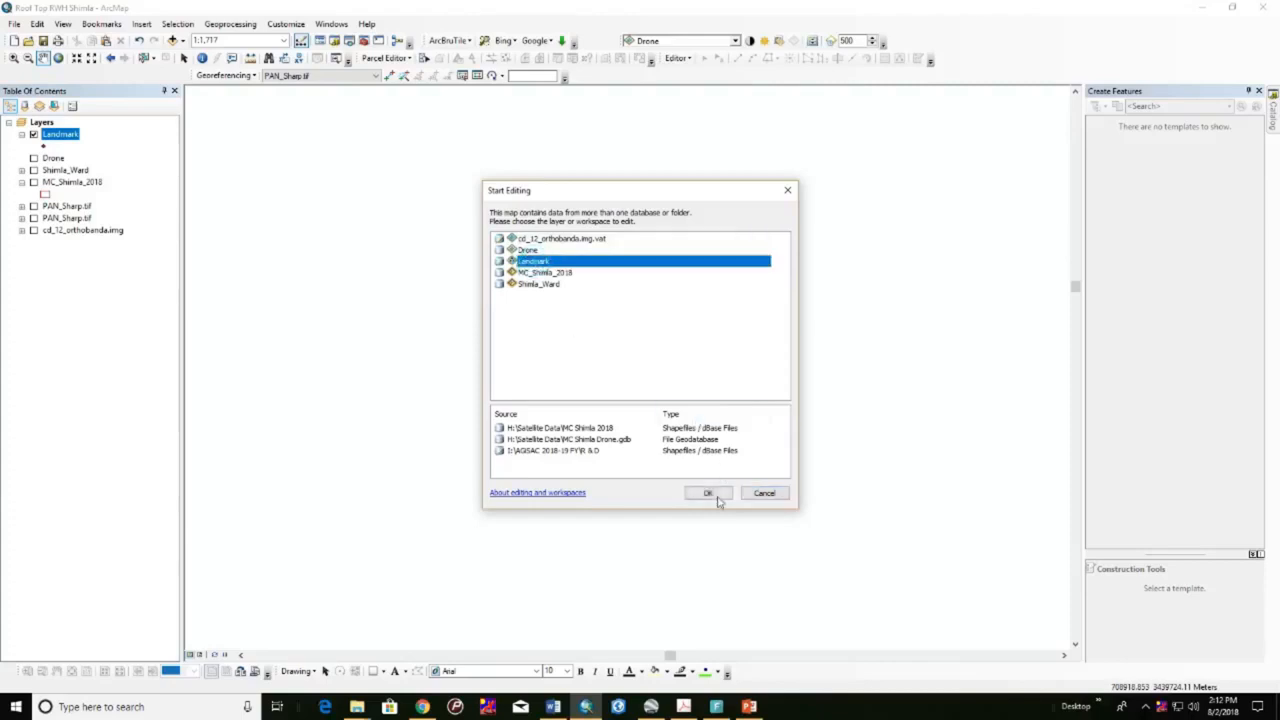
left_click(708, 493)
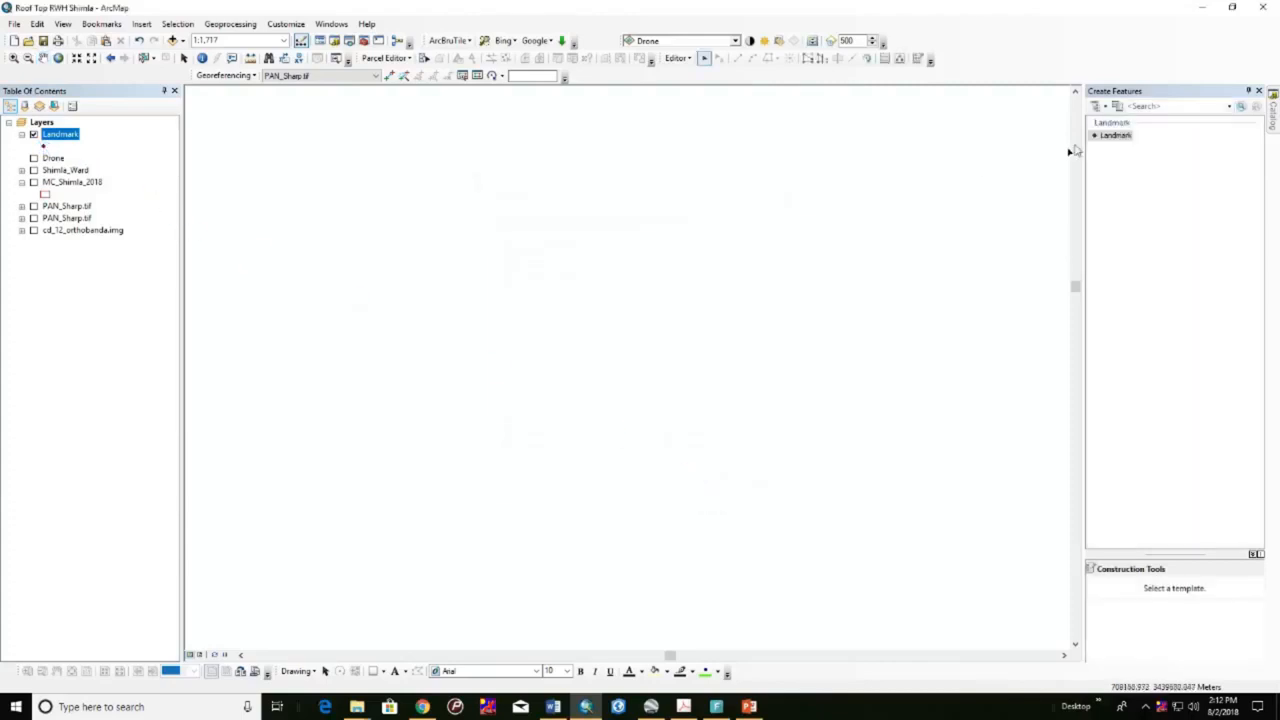
Place eight Landmark point features scattered across the empty map.
left_click(1115, 135)
left_click(354, 310)
left_click(510, 256)
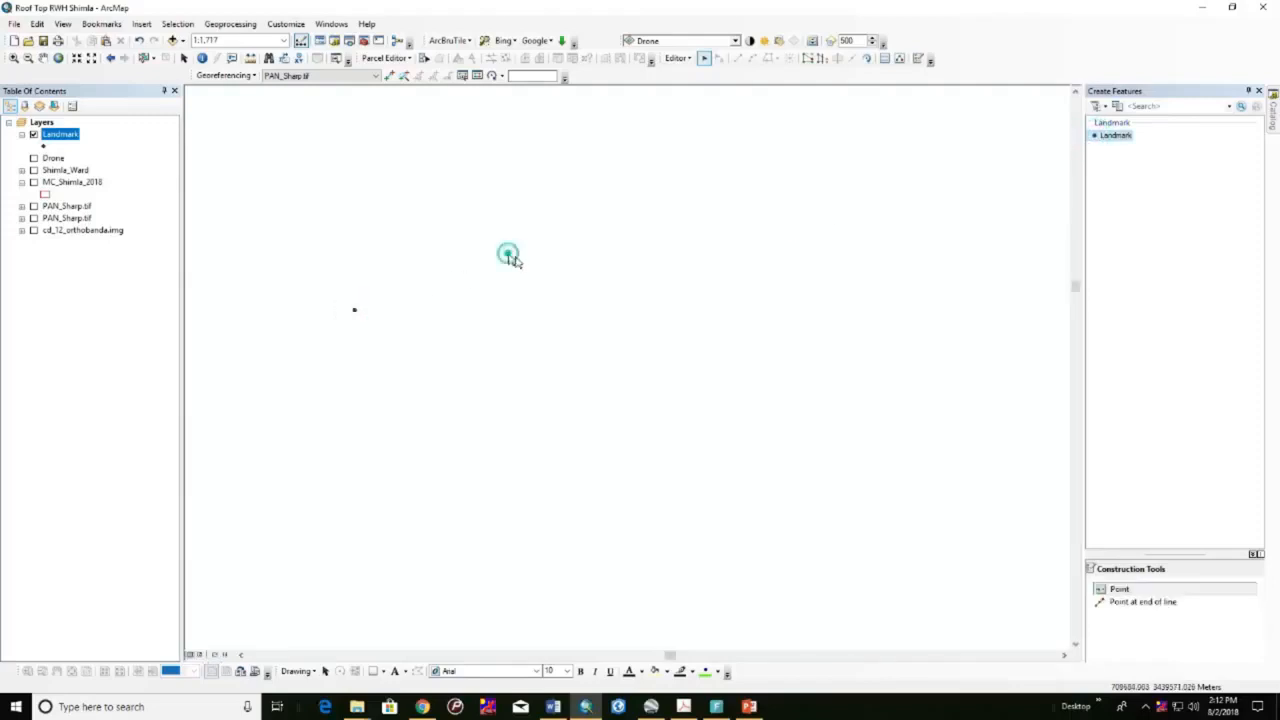
left_click(686, 303)
left_click(752, 228)
left_click(640, 431)
left_click(1118, 589)
left_click(458, 268)
left_click(664, 221)
left_click(509, 346)
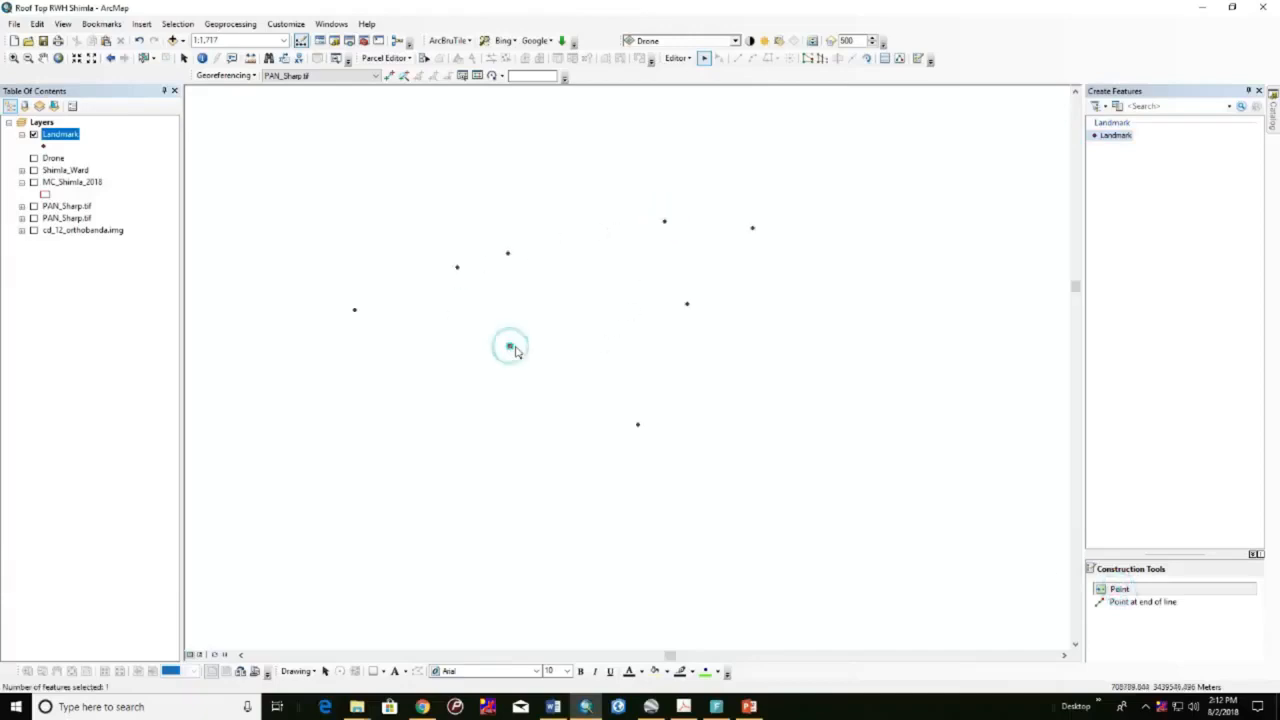
Select all eight records in the Landmark attribute table and compare them with the points on the map.
right_click(60, 134)
left_click(88, 171)
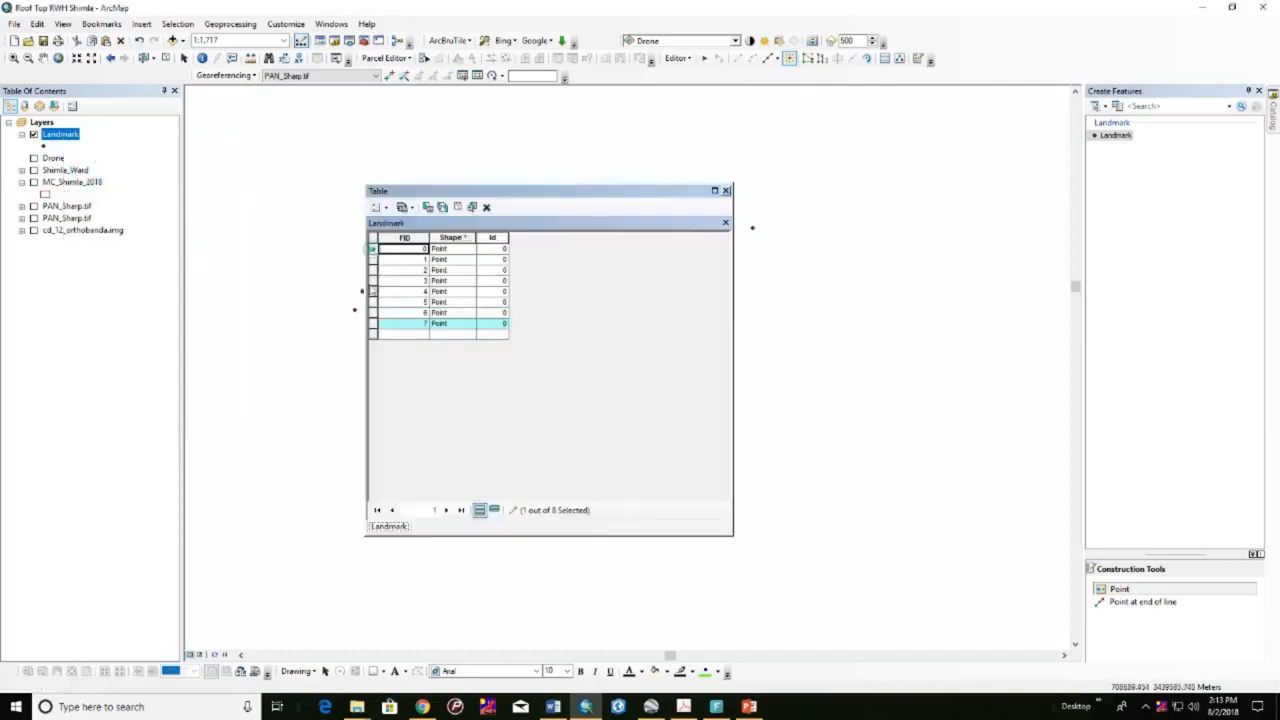
left_click_drag(372, 248, 374, 323)
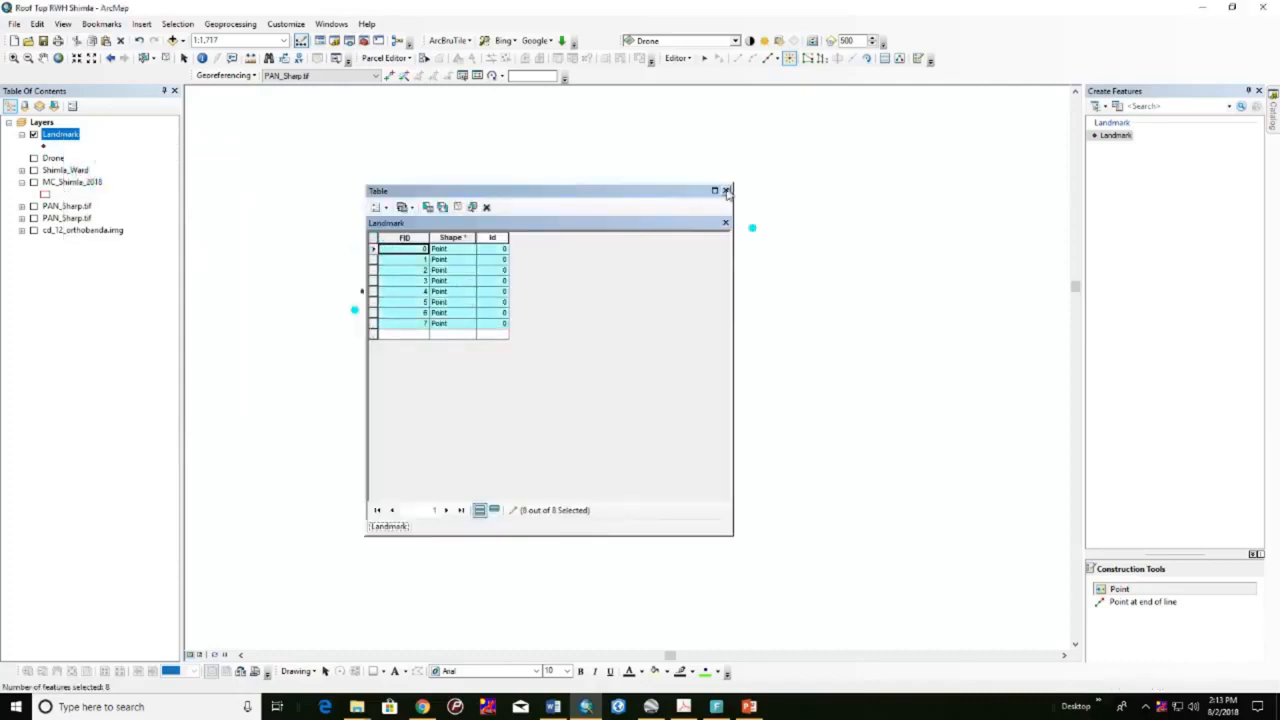
left_click_drag(610, 198, 293, 196)
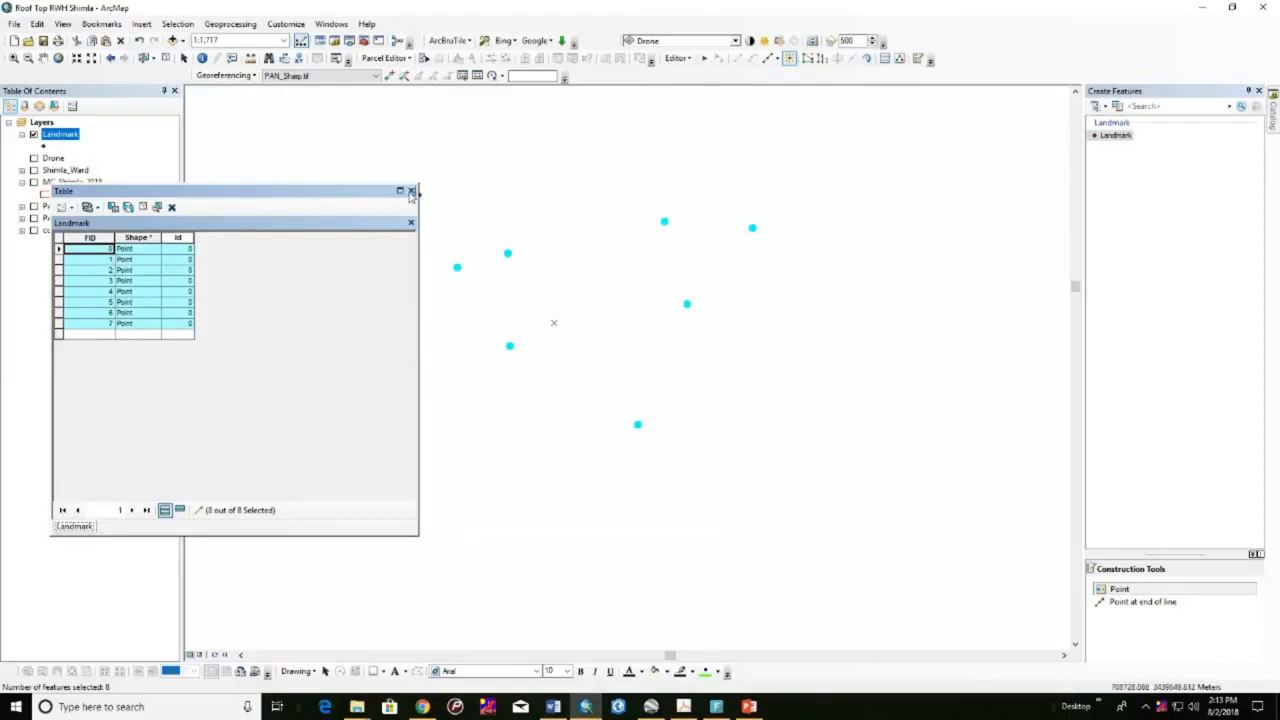
left_click(408, 192)
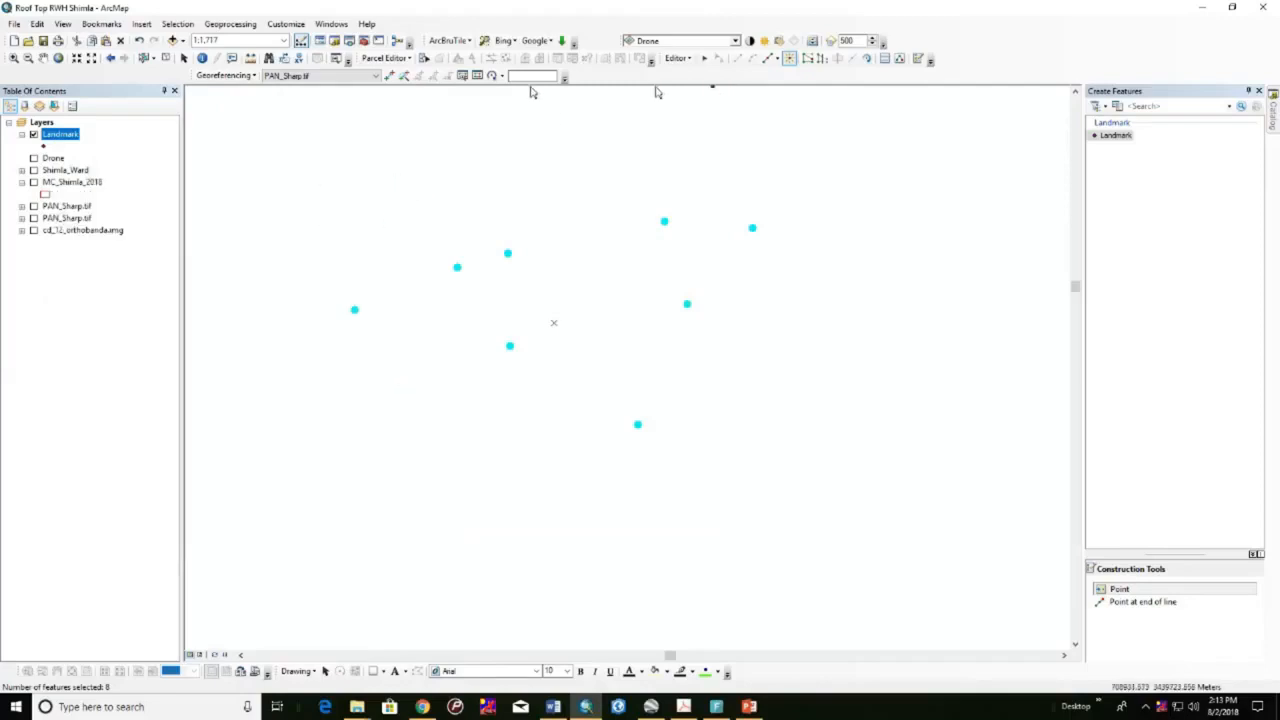
Clear the feature selection and save the edits to the Landmark layer.
left_click(166, 59)
left_click(676, 58)
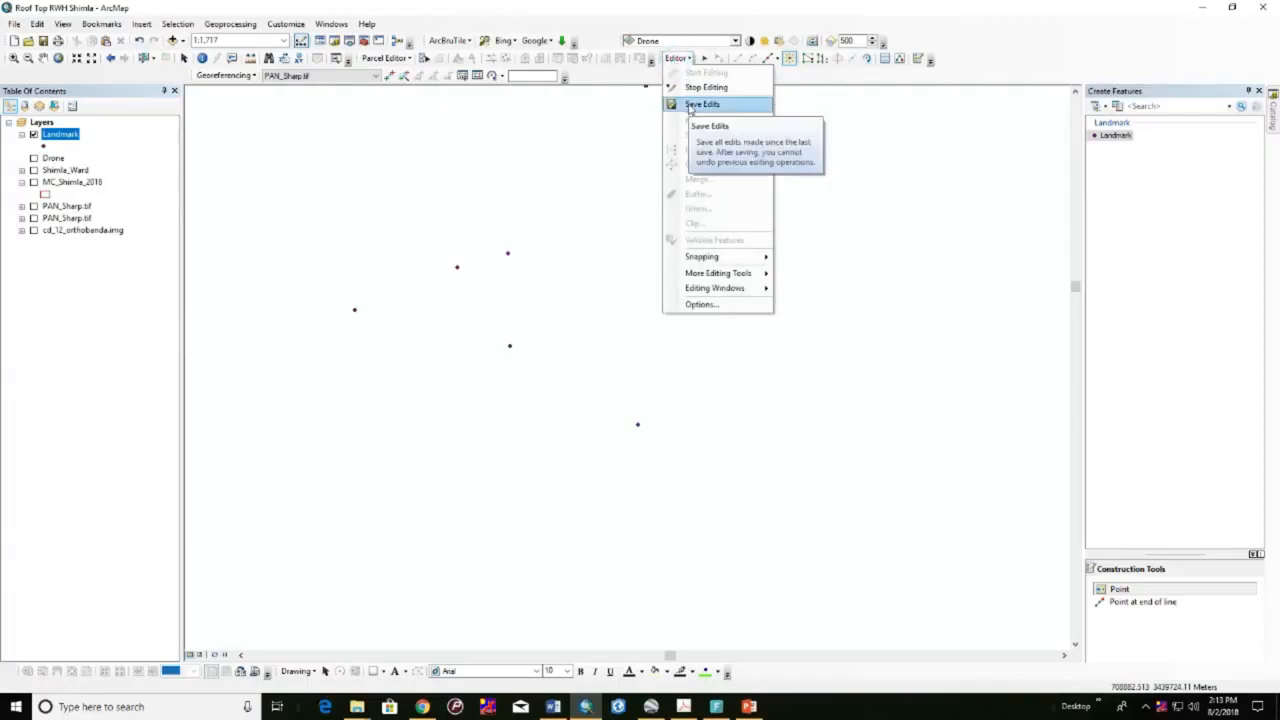
left_click(689, 105)
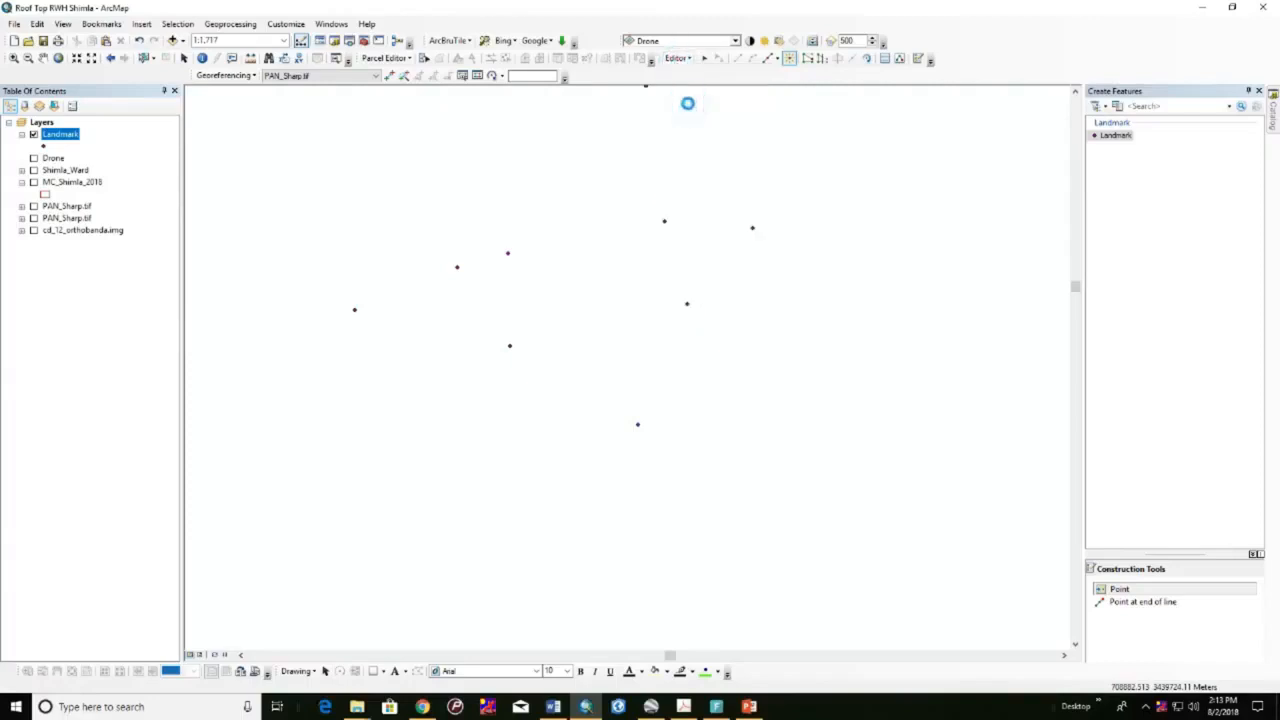